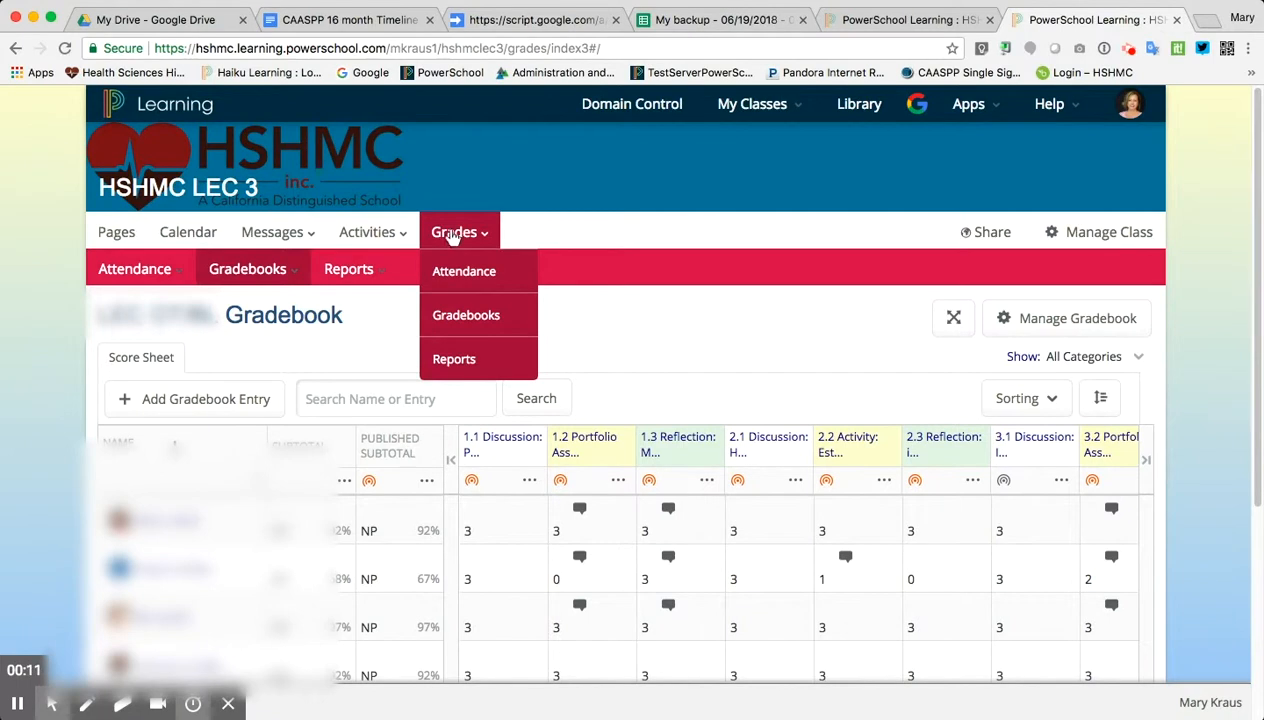
# - Start a new gradebook for the HSHMC LEC 3 class using traditional grading
pyautogui.click(461, 316)
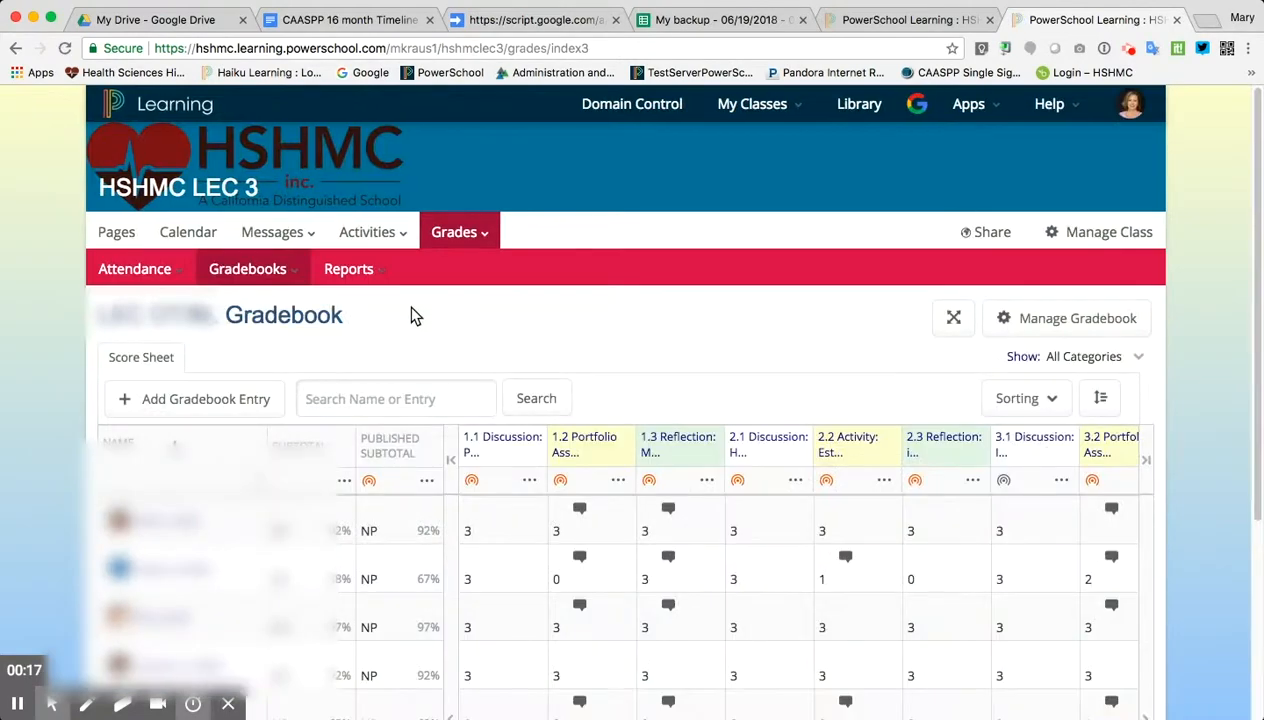
pyautogui.click(294, 272)
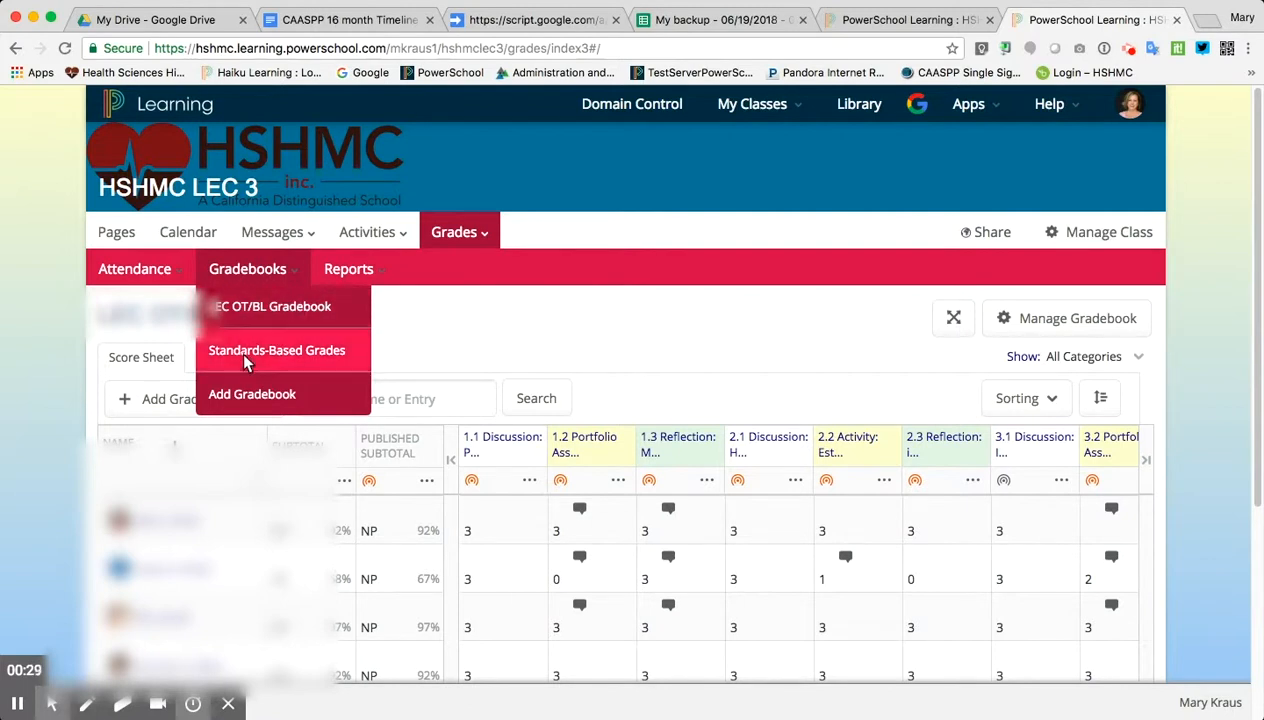
pyautogui.click(256, 398)
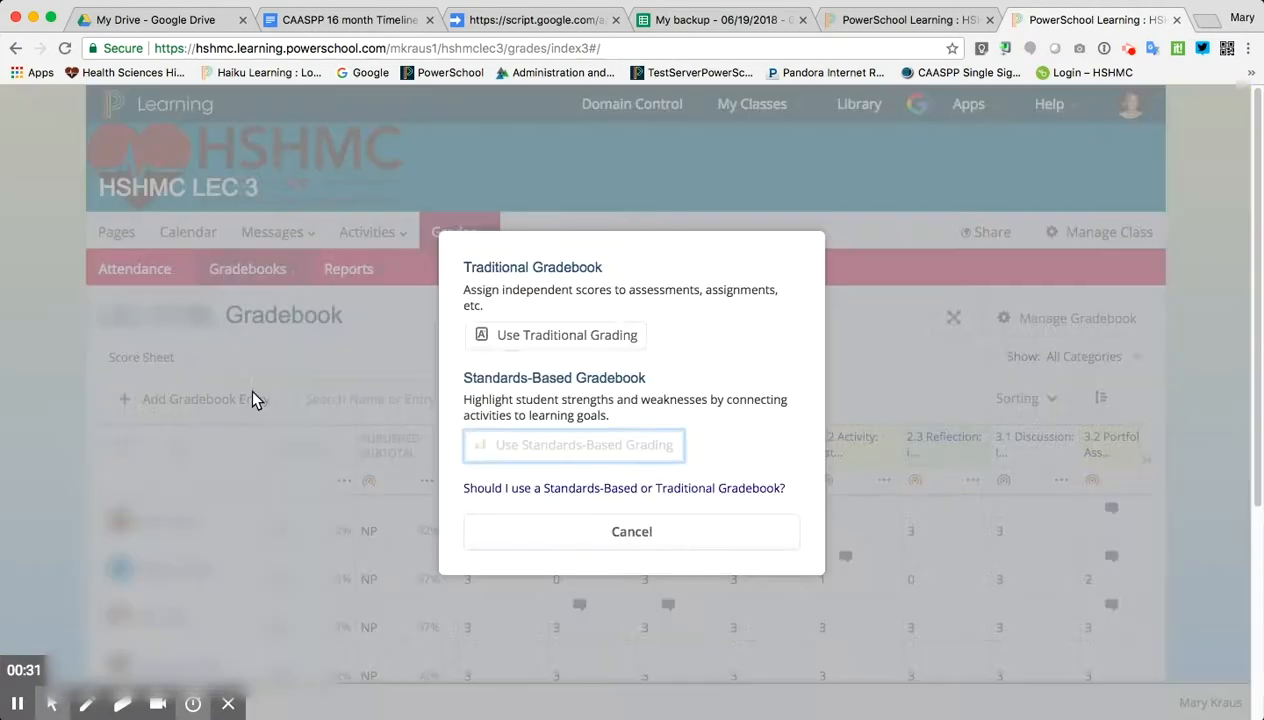
pyautogui.click(561, 337)
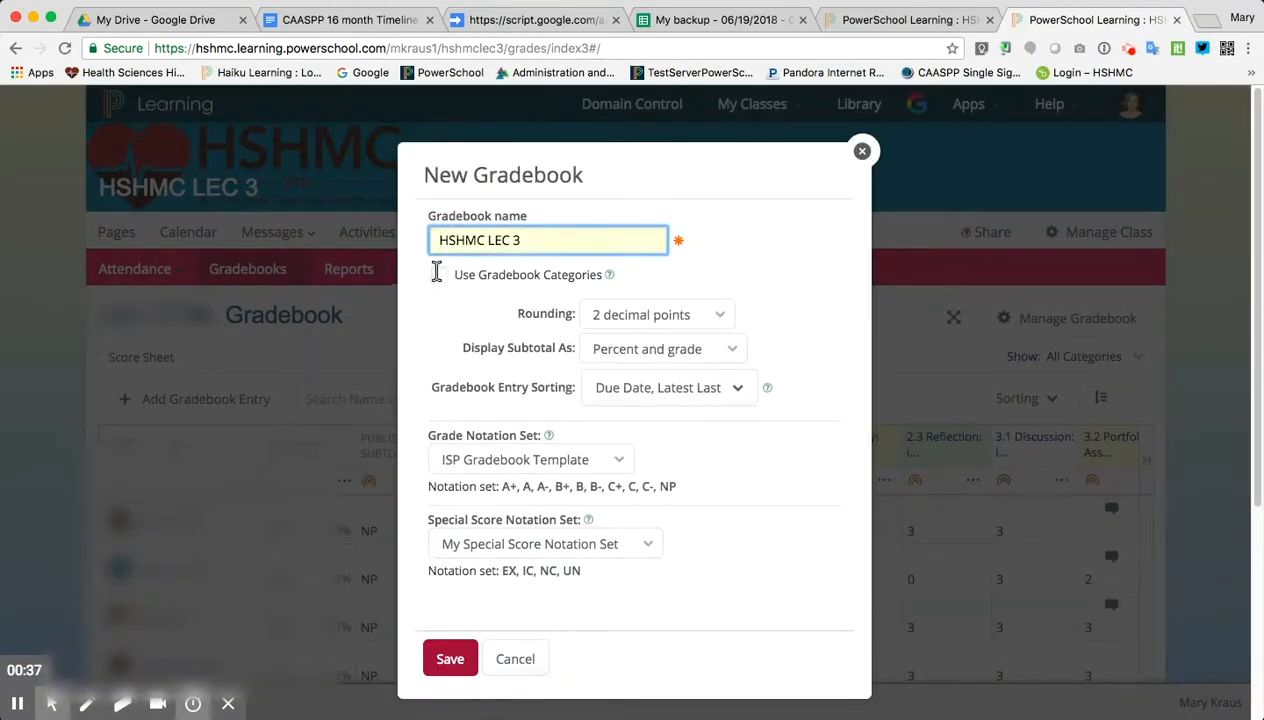
# - Name the new gradebook Test Gradebook and enable gradebook categories
pyautogui.moveTo(533, 245); pyautogui.dragTo(420, 240)
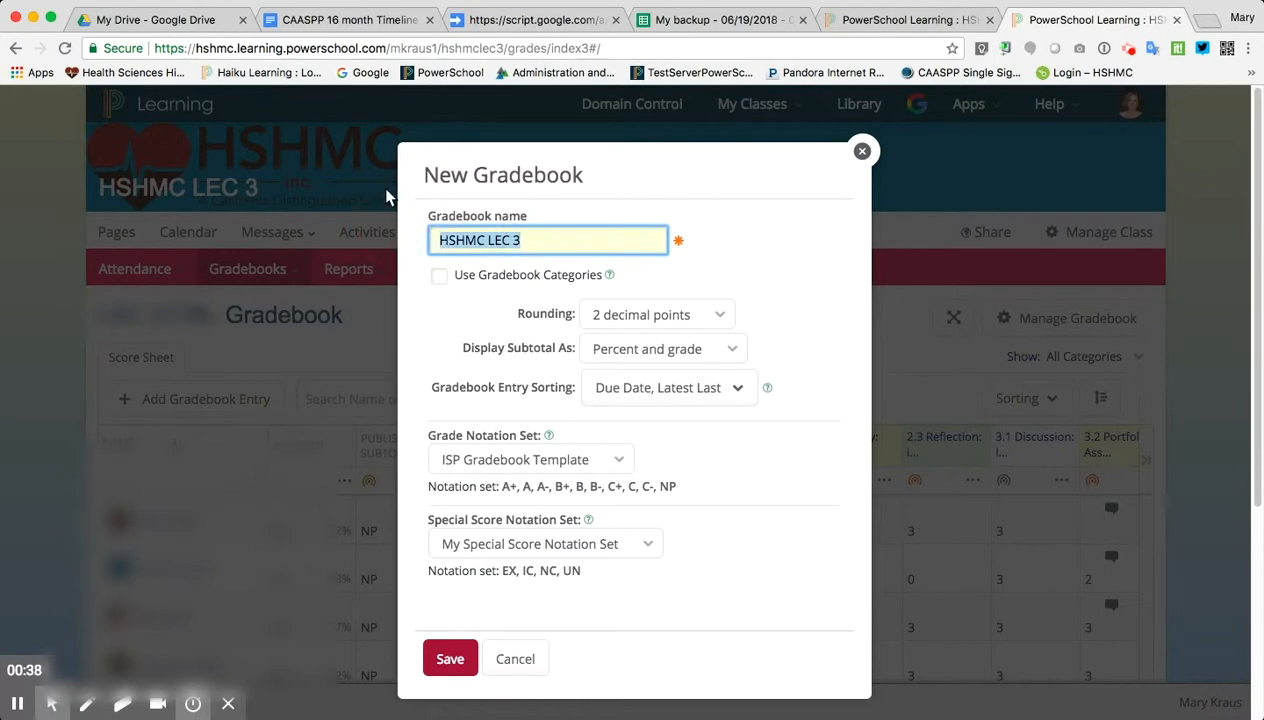
pyautogui.write('Test Gra')
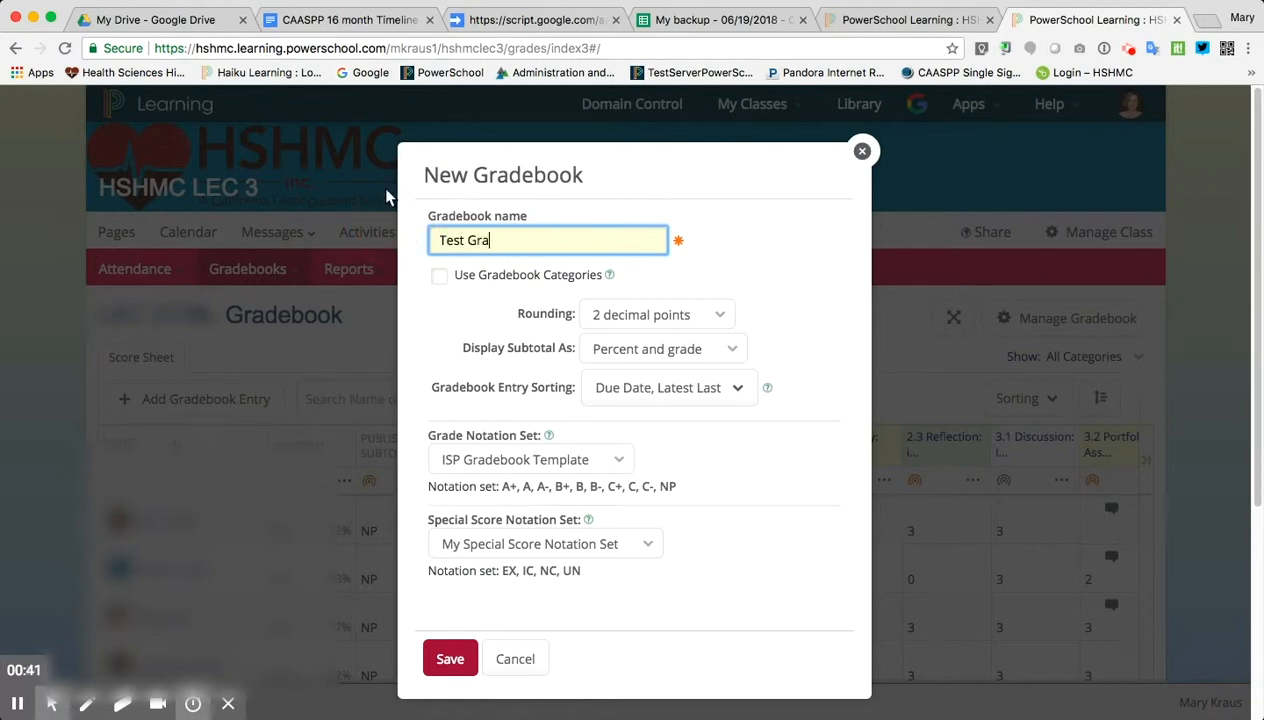
pyautogui.write('debook')
pyautogui.click(438, 276)
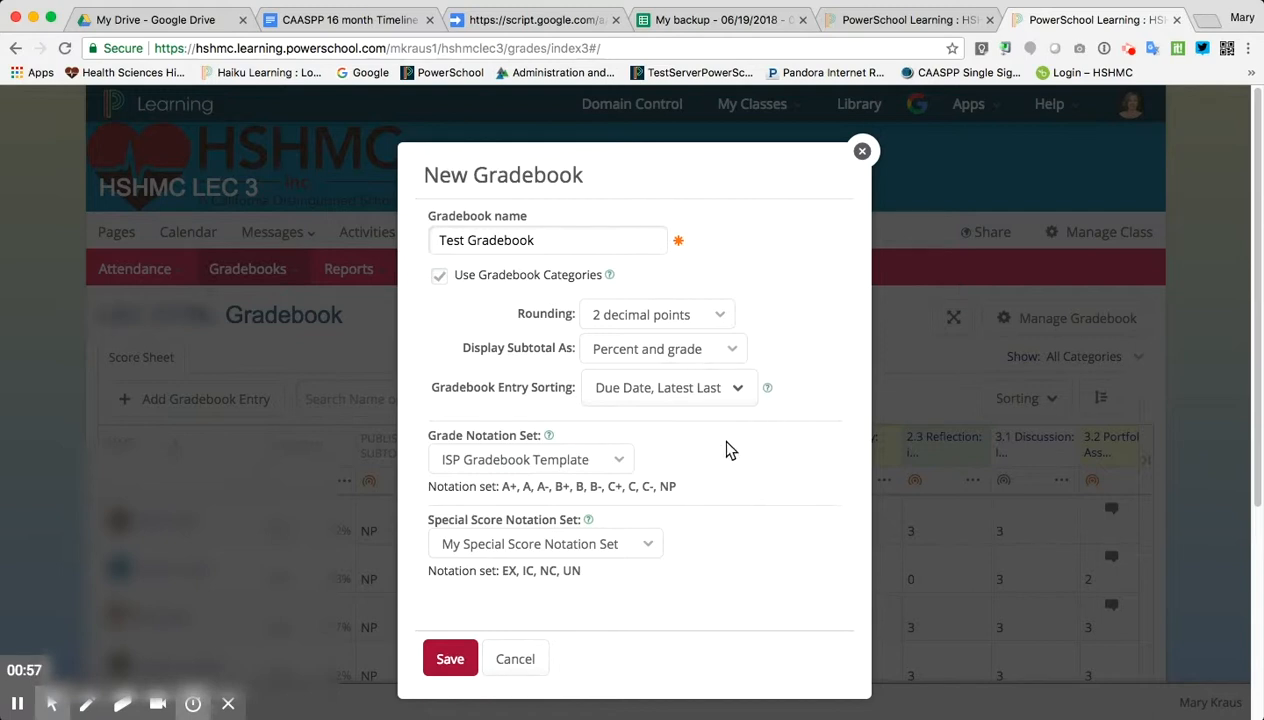
# - Set both the grade and special score notation sets to Create New, and save the gradebook settings
pyautogui.click(739, 392)
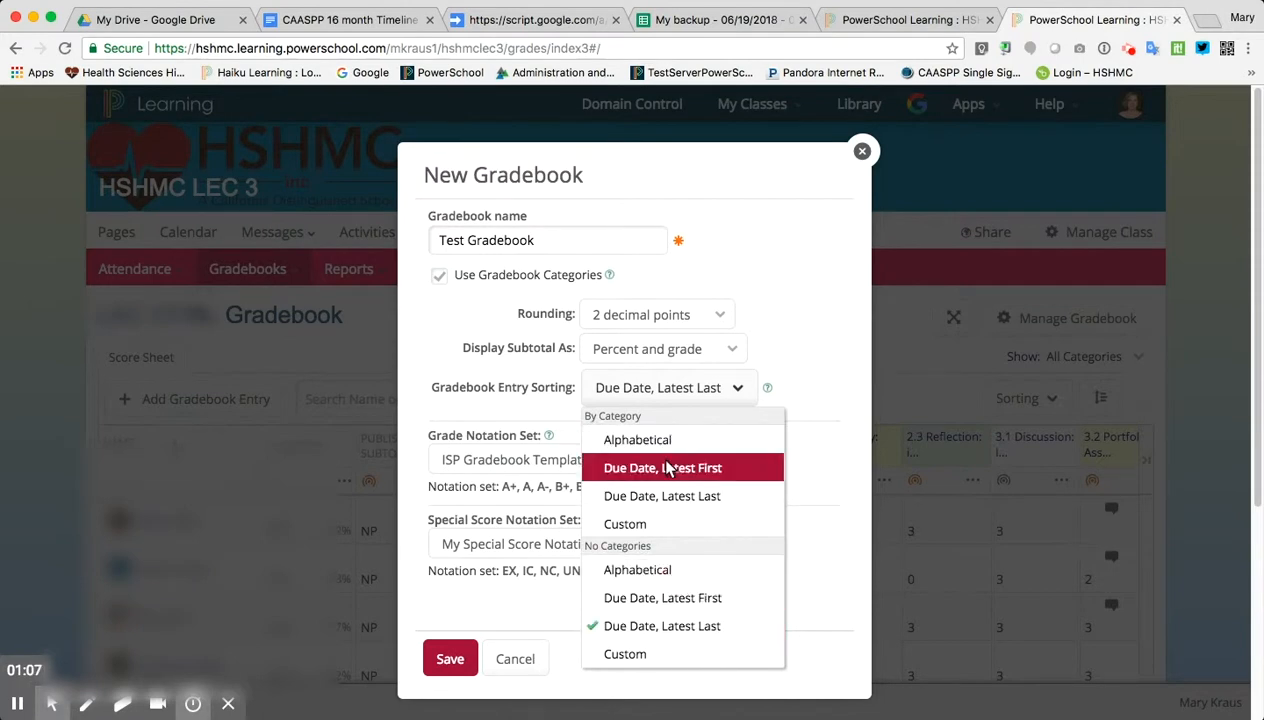
pyautogui.click(807, 393)
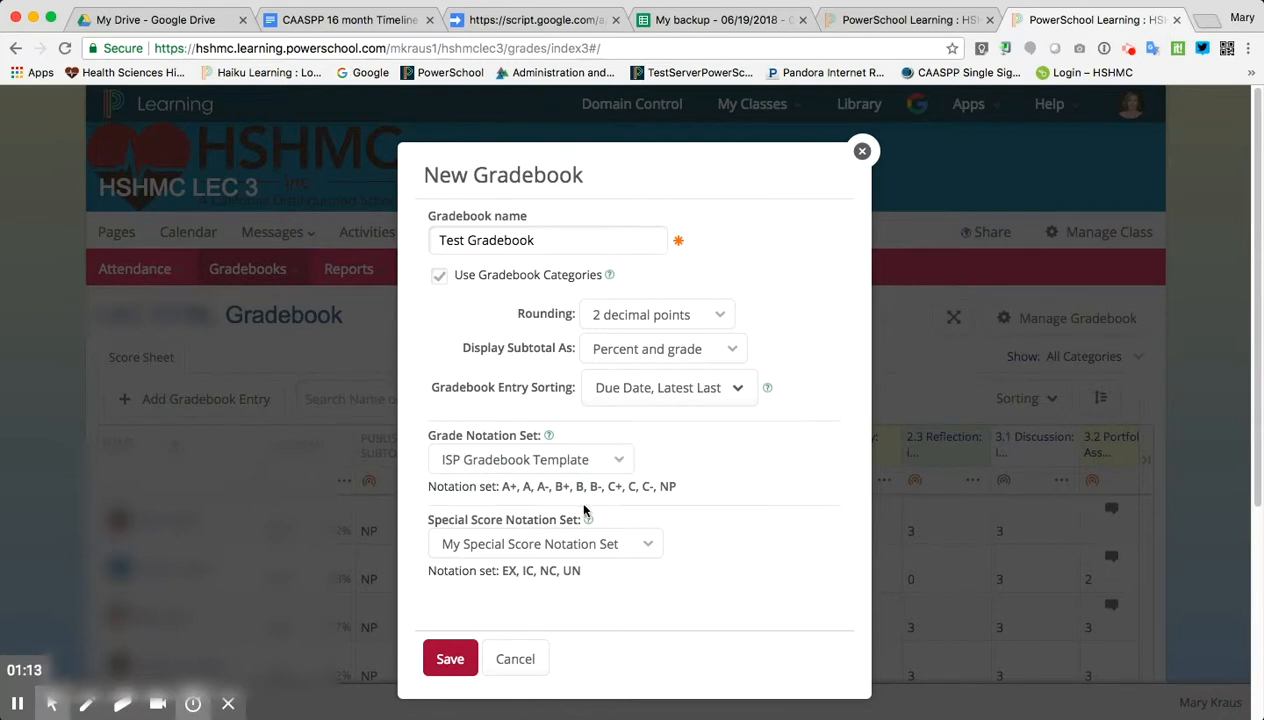
pyautogui.click(582, 515)
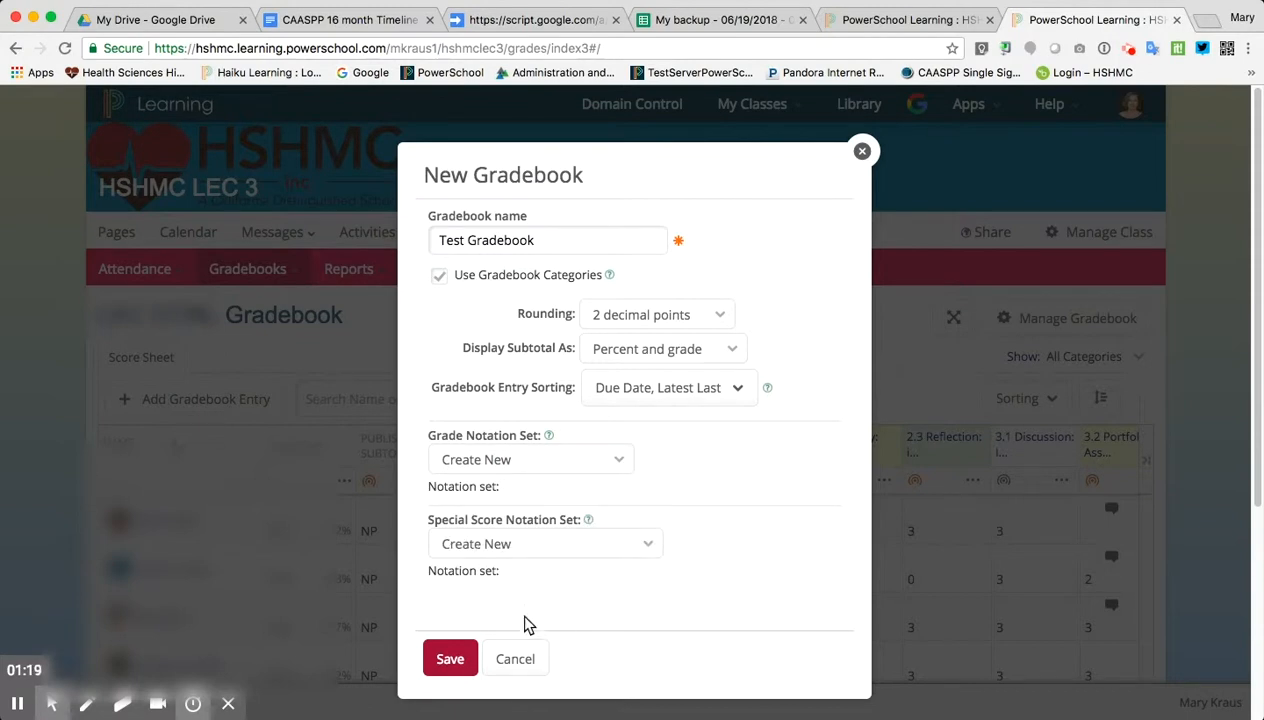
pyautogui.click(450, 660)
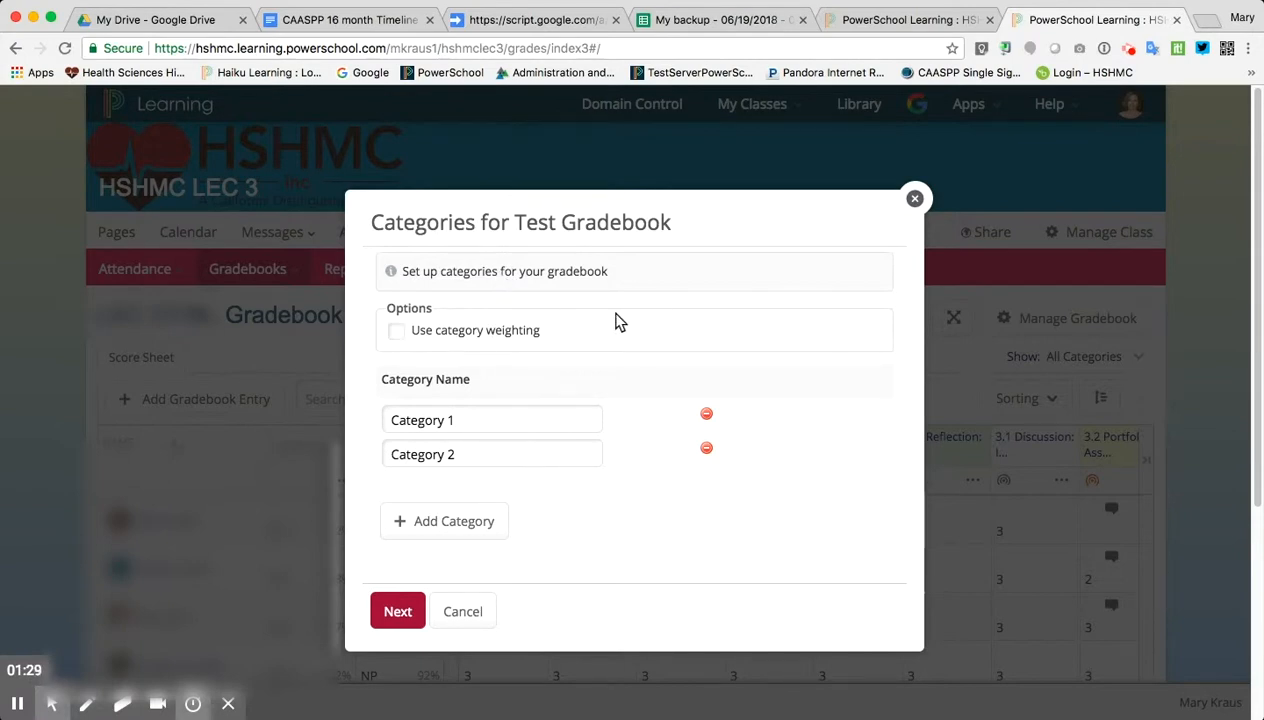
# - Rename the two default gradebook categories as Assessments and Classwork
pyautogui.click(491, 423)
pyautogui.moveTo(491, 423); pyautogui.dragTo(365, 428)
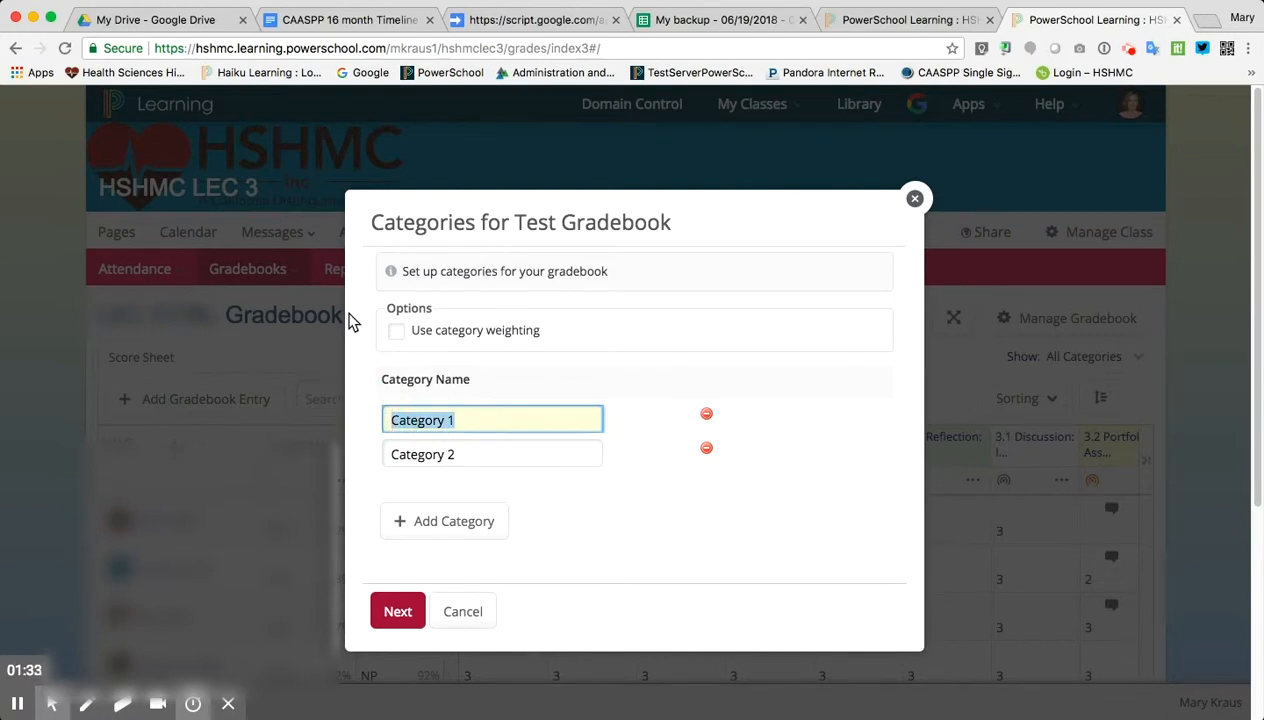
pyautogui.write('Assessments')
pyautogui.moveTo(499, 452); pyautogui.dragTo(328, 452)
pyautogui.write('Classwork')
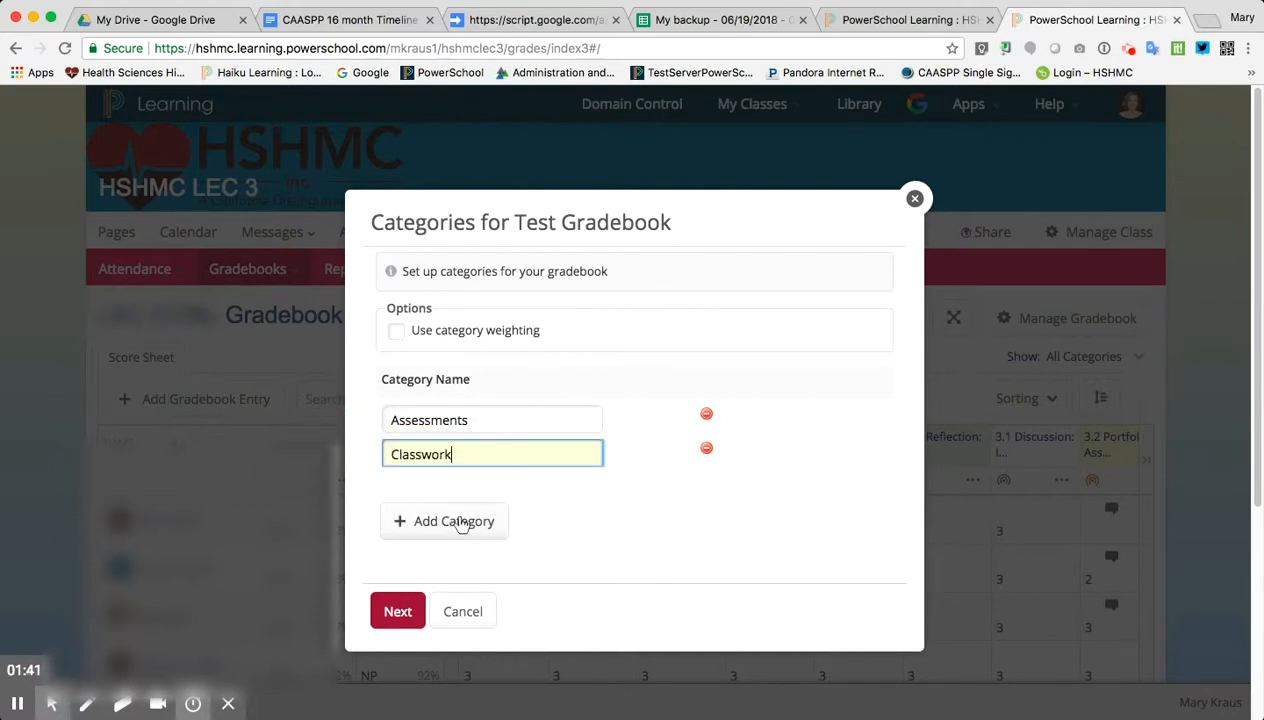
# - Add the categories Projects and Competencies, and continue to the grade notation setup
pyautogui.click(459, 522)
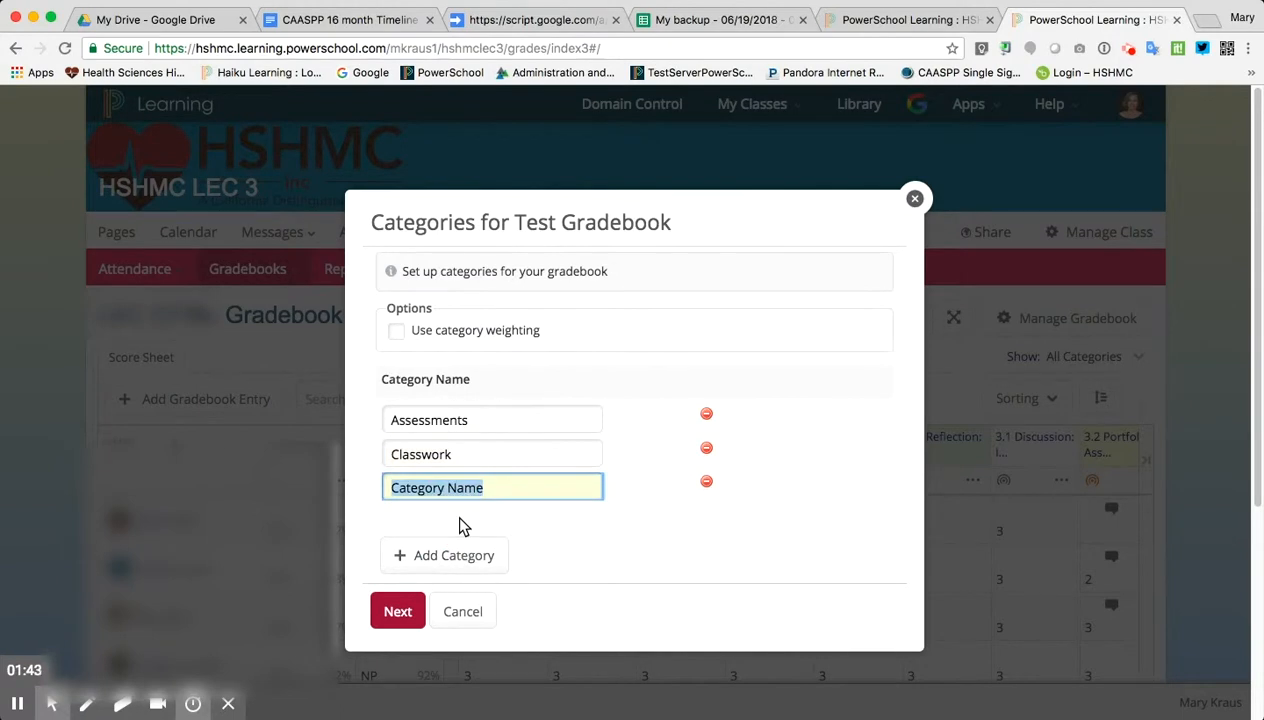
pyautogui.write('Projects')
pyautogui.click(476, 562)
pyautogui.write('Competencies')
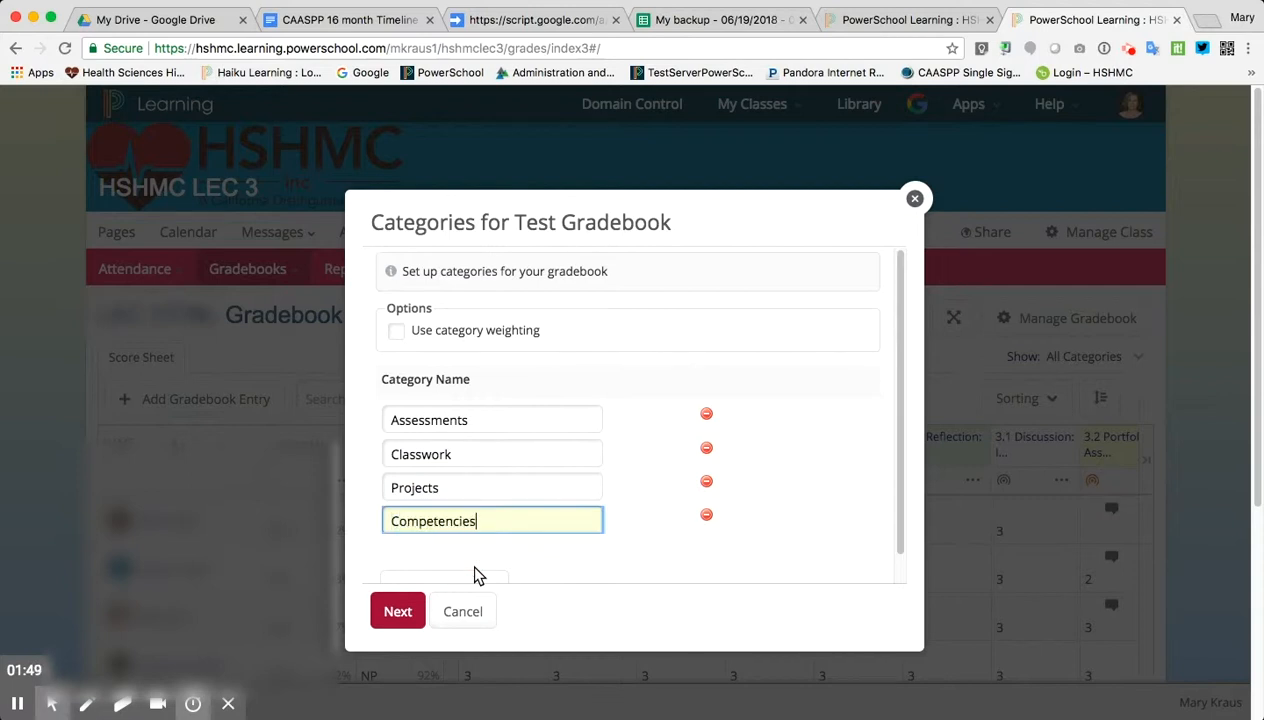
pyautogui.click(398, 612)
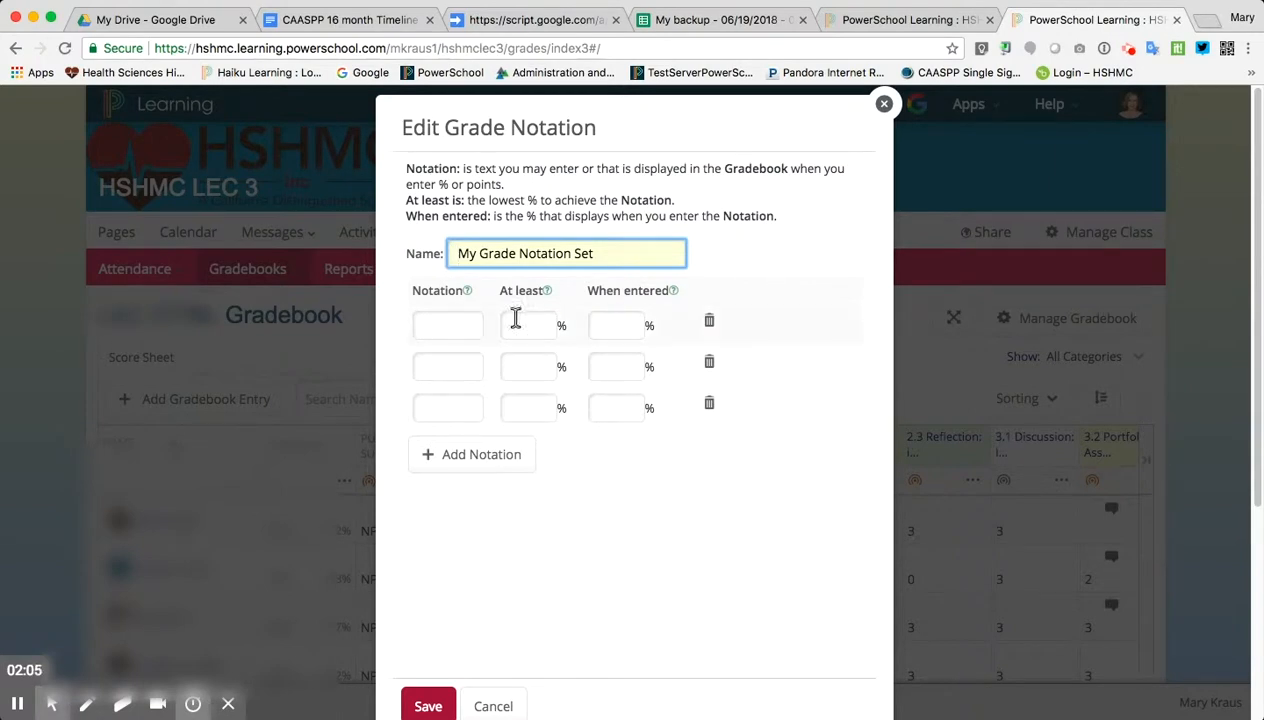
# - Define the first grade notation as A+ with at least 98% and when entered 98%
pyautogui.click(454, 323)
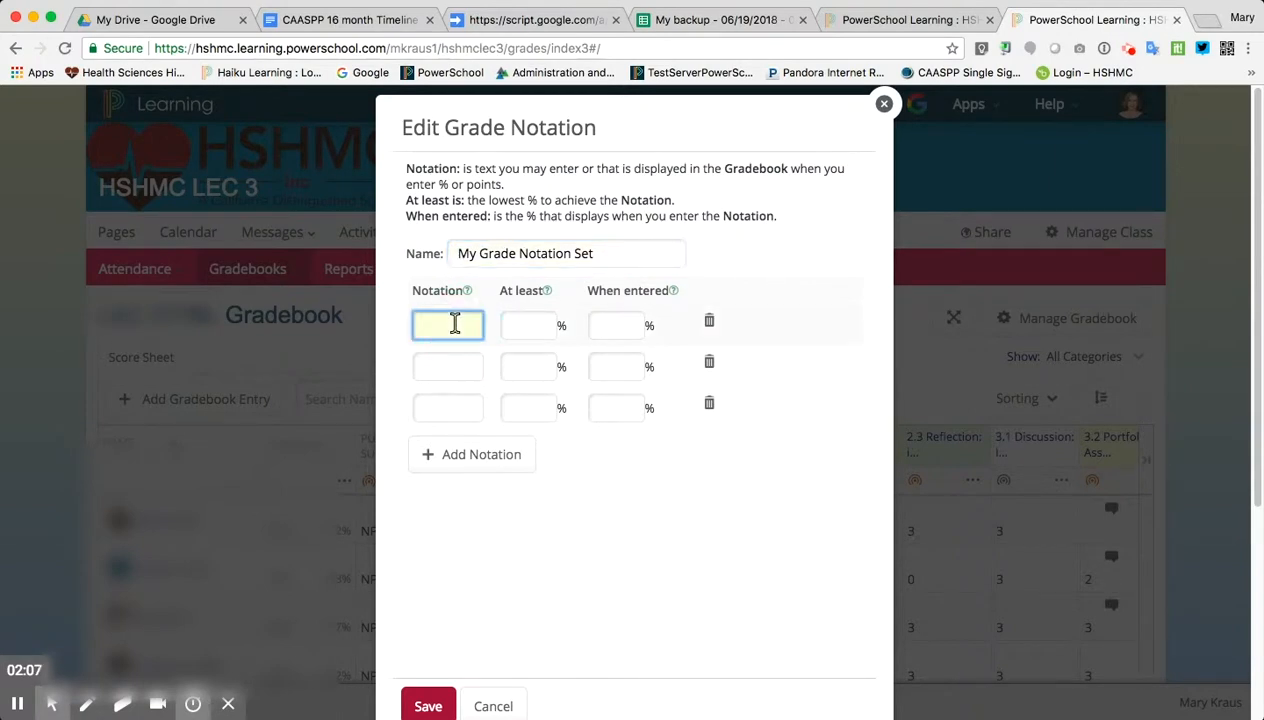
pyautogui.write('A+')
pyautogui.click(536, 326)
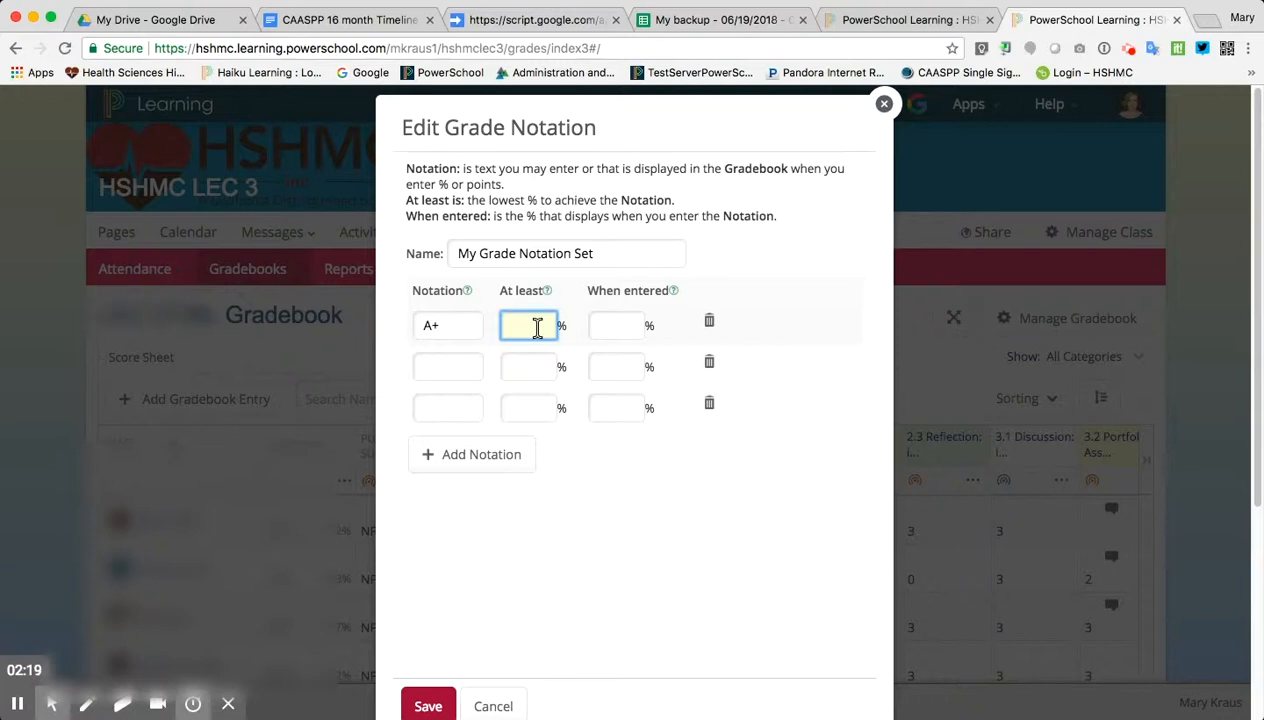
pyautogui.write('98')
pyautogui.click(616, 325)
pyautogui.write('98')
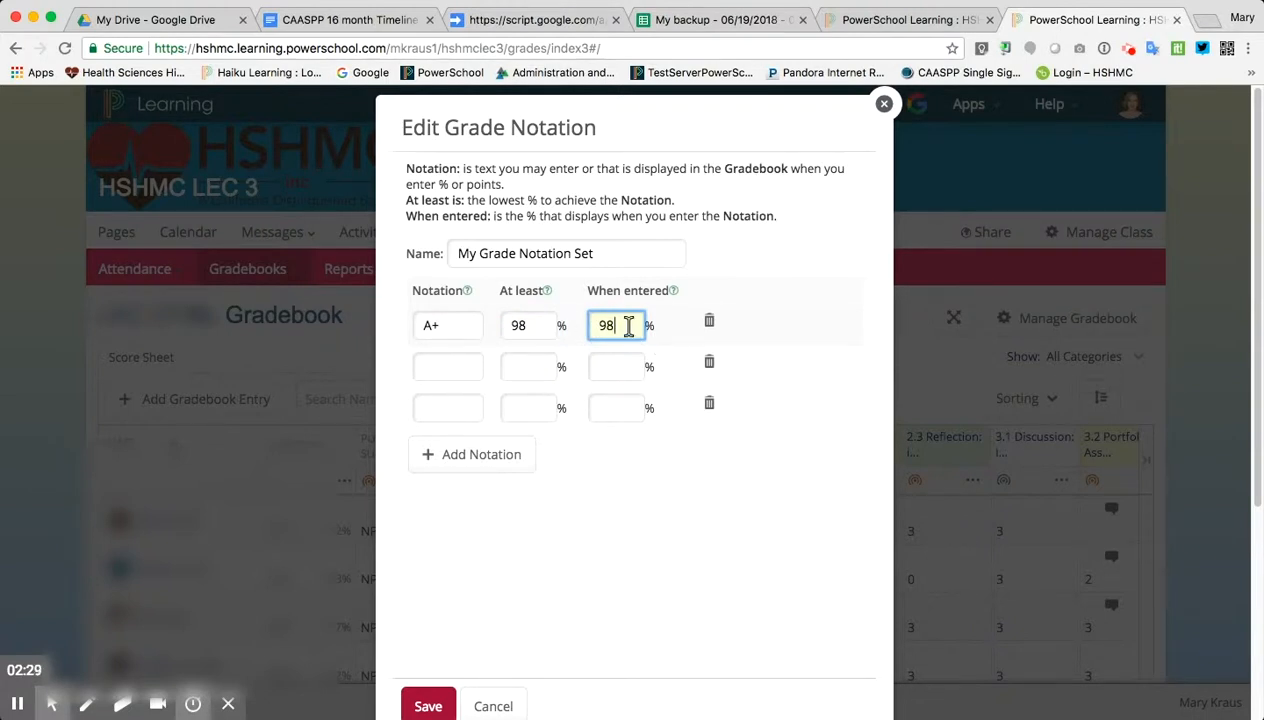
# - Define the second grade notation as A with at least 94% and when entered 94%
pyautogui.click(454, 364)
pyautogui.write('A')
pyautogui.click(527, 367)
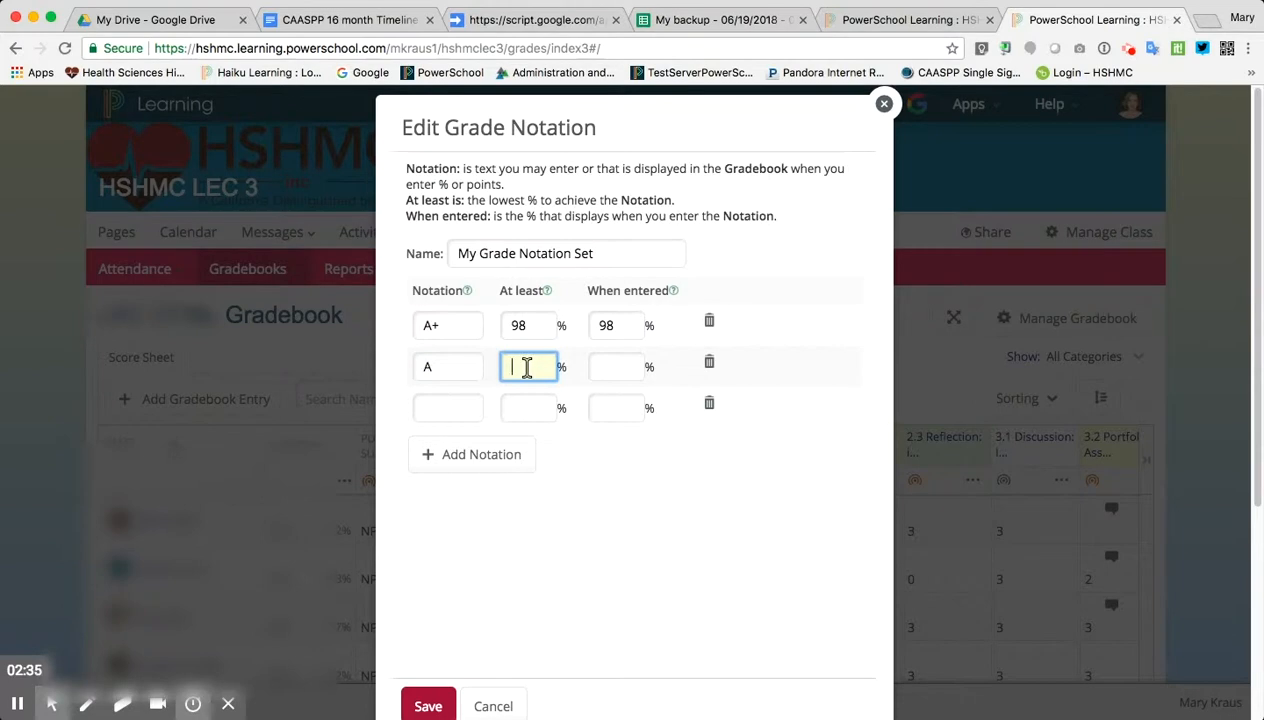
pyautogui.write('94')
pyautogui.click(605, 363)
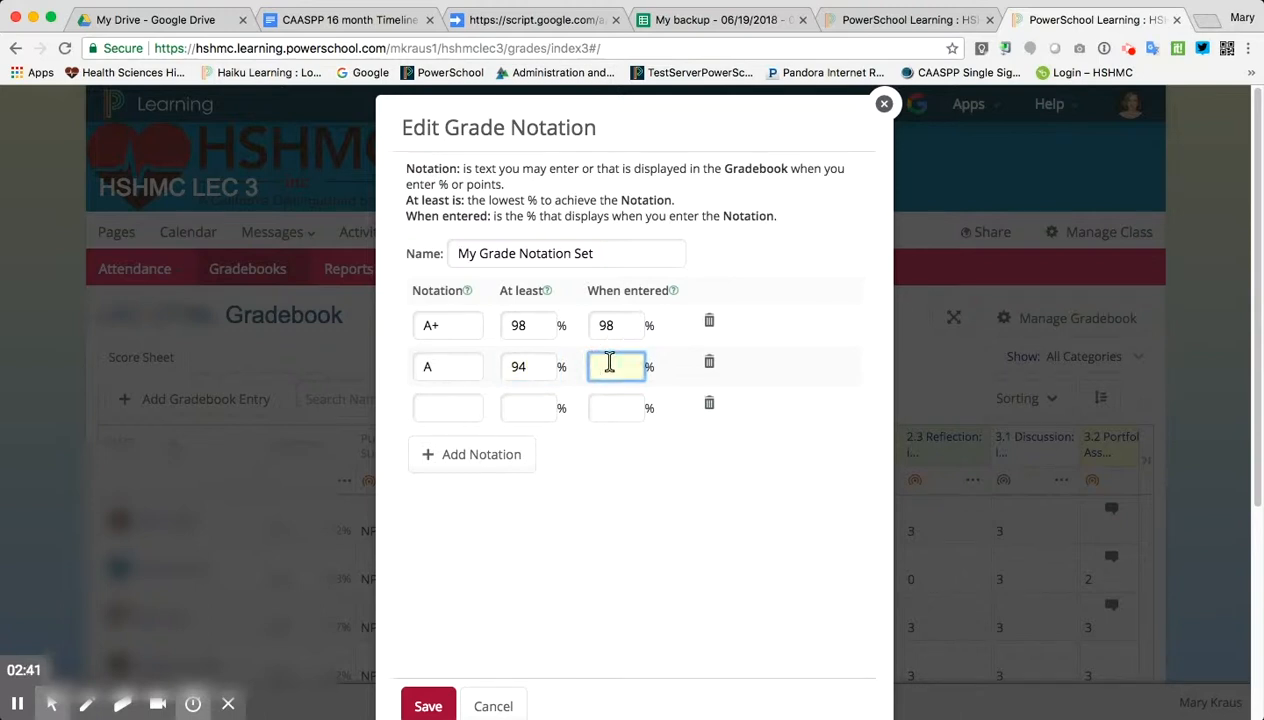
# - Define the third grade notation as A- with at least 90% and when entered 90%
pyautogui.click(463, 408)
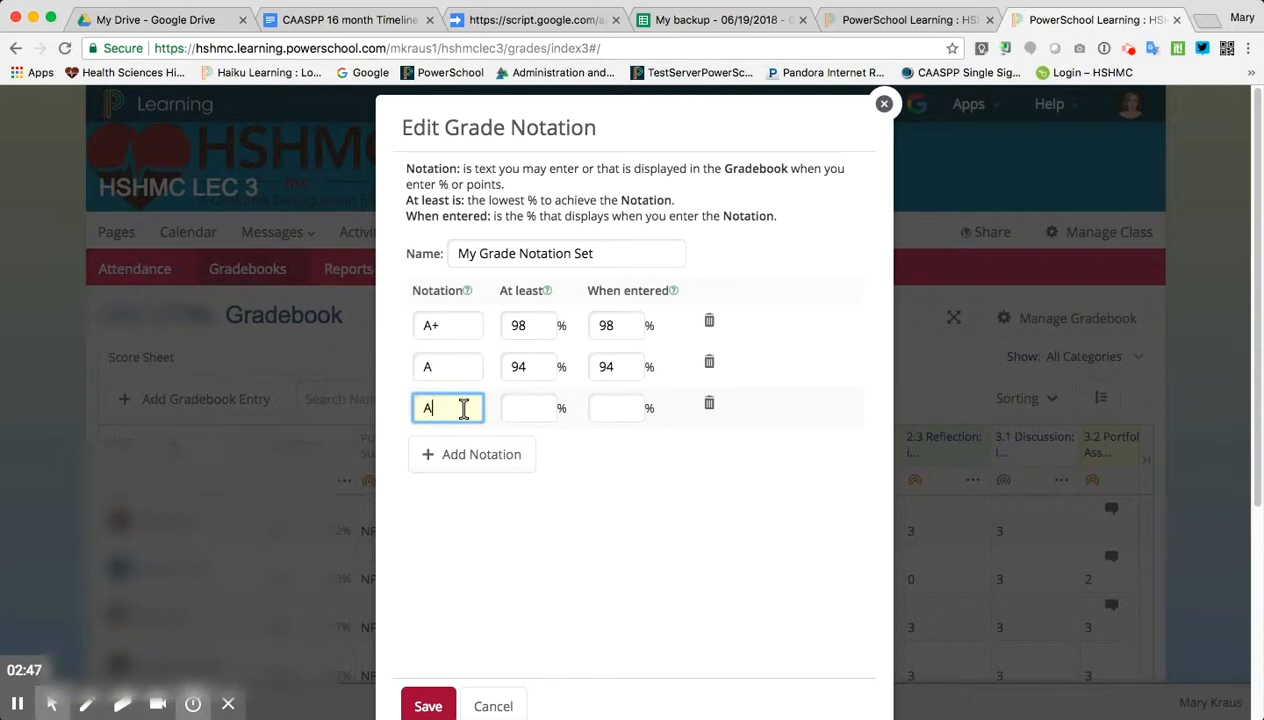
pyautogui.write('A-')
pyautogui.click(536, 406)
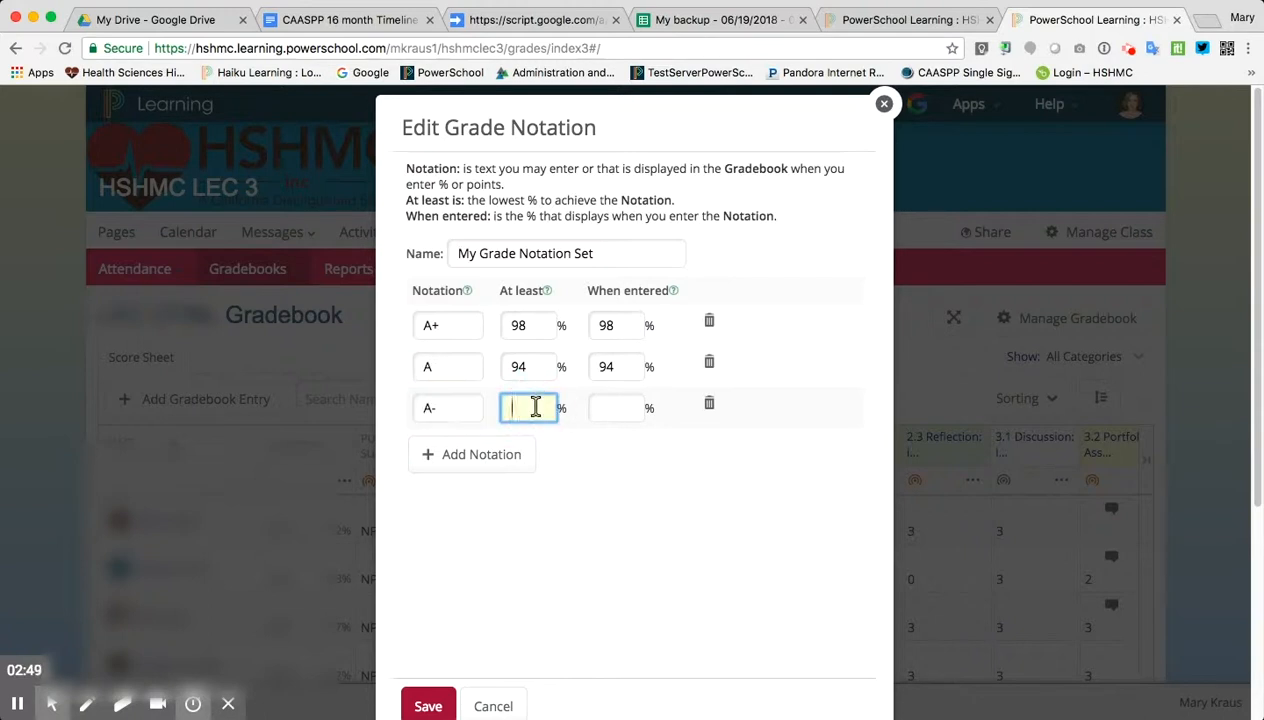
pyautogui.write('90')
pyautogui.click(638, 408)
pyautogui.write('90')
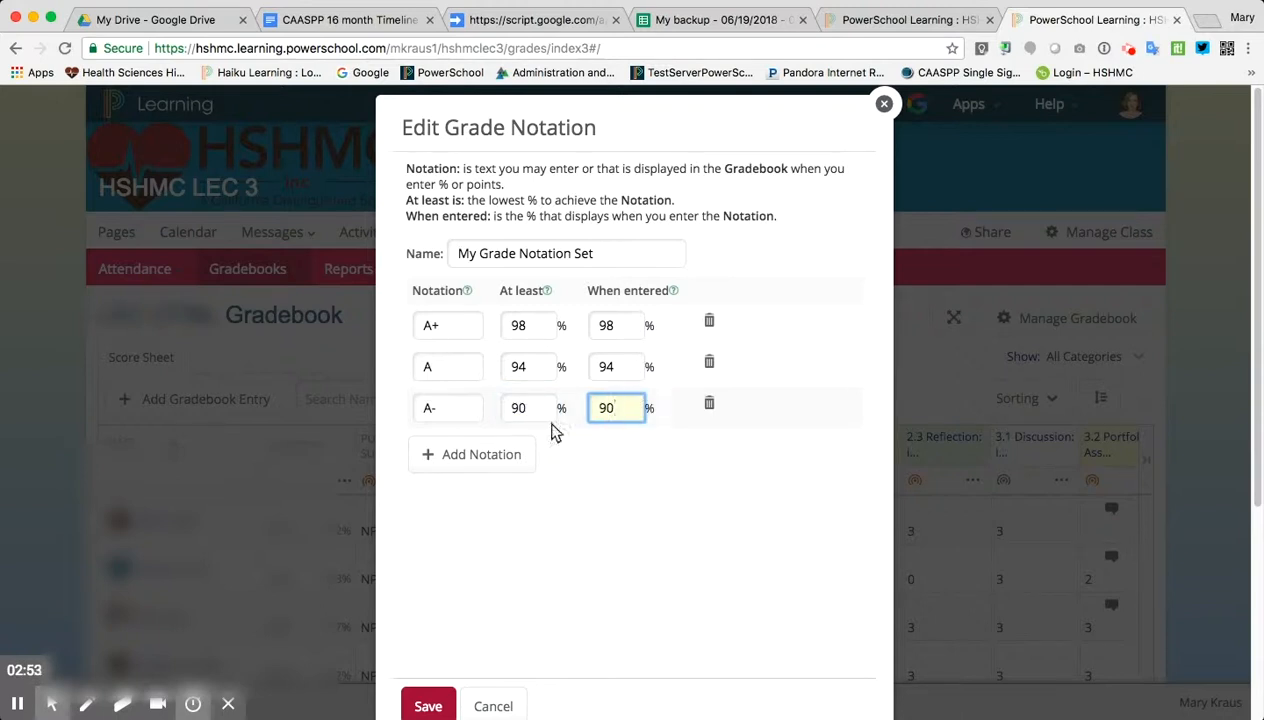
# - Add a B+ grade notation with at least 88% and when entered 88%
pyautogui.click(497, 454)
pyautogui.write('B+')
pyautogui.click(520, 451)
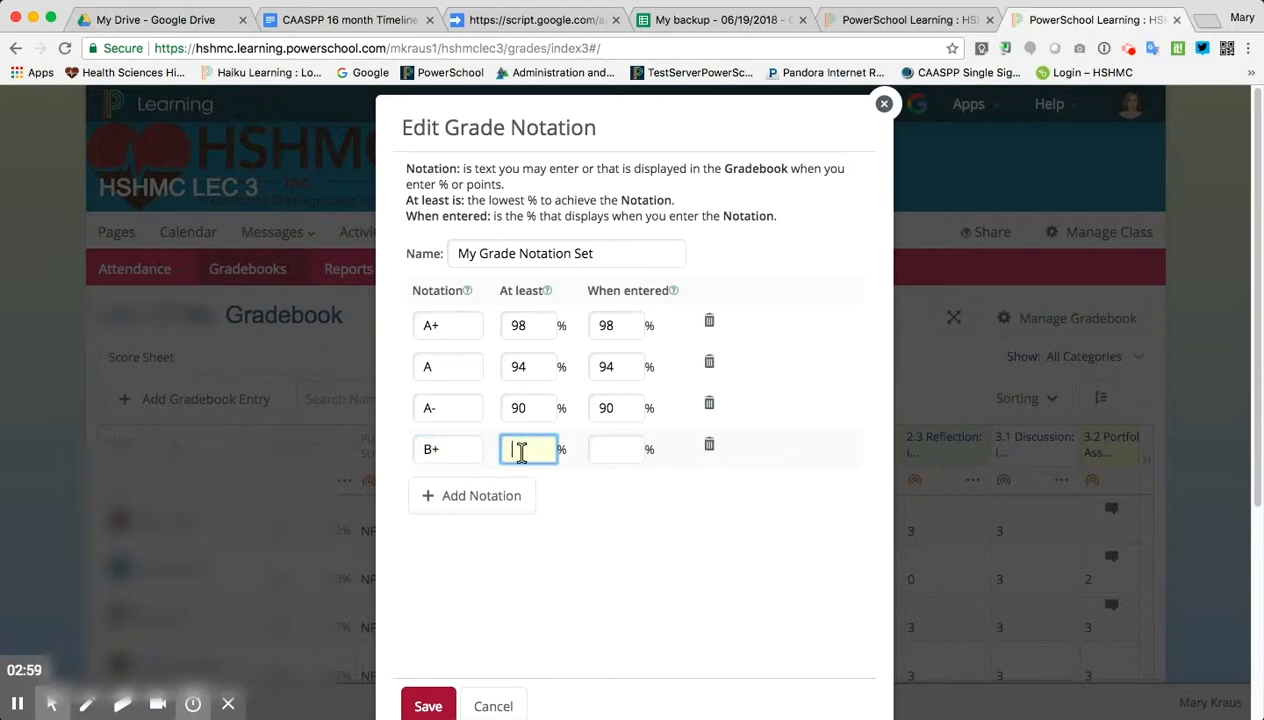
pyautogui.write('88')
pyautogui.click(617, 453)
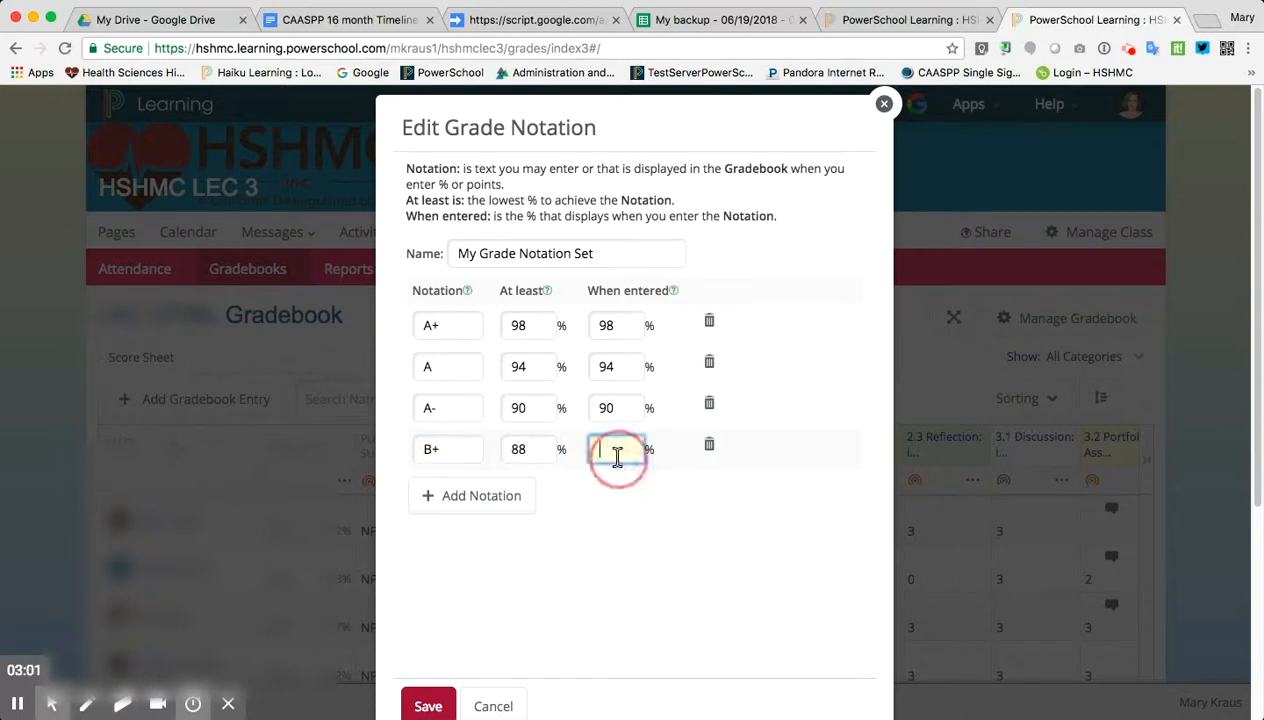
pyautogui.write('88')
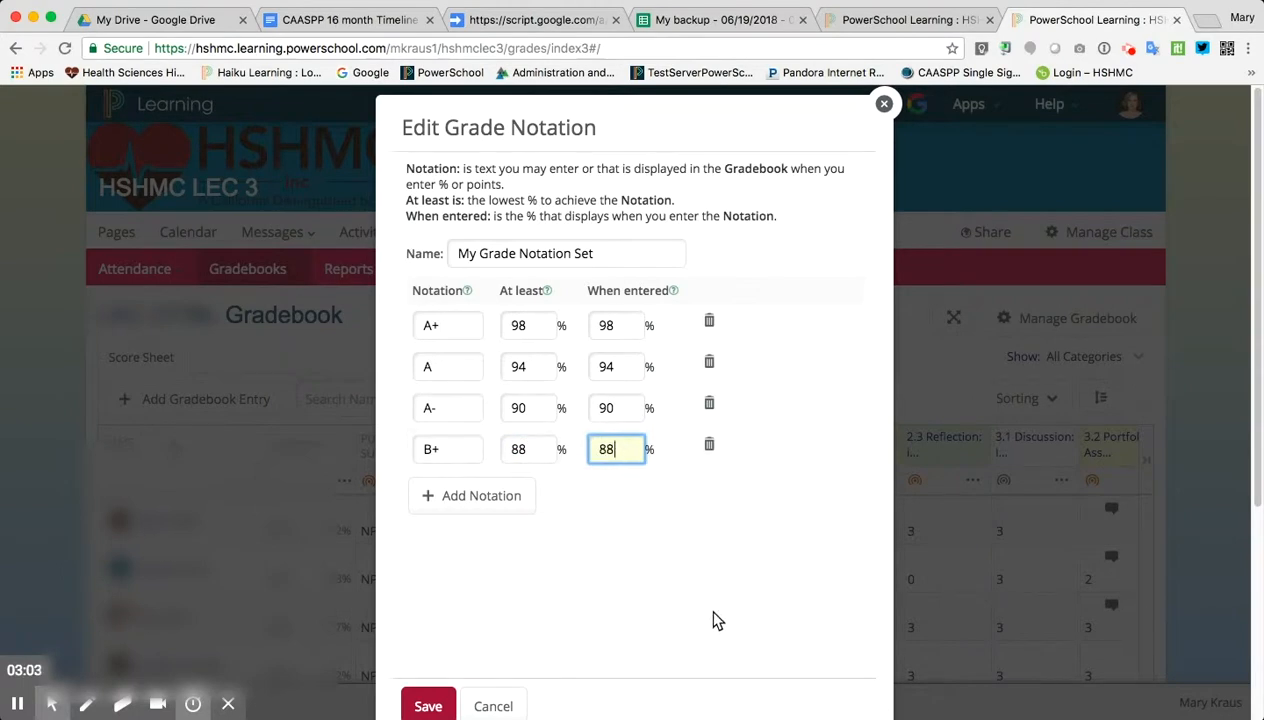
# - Save the completed grade notation set and proceed to the special score notations
pyautogui.click(18, 706)
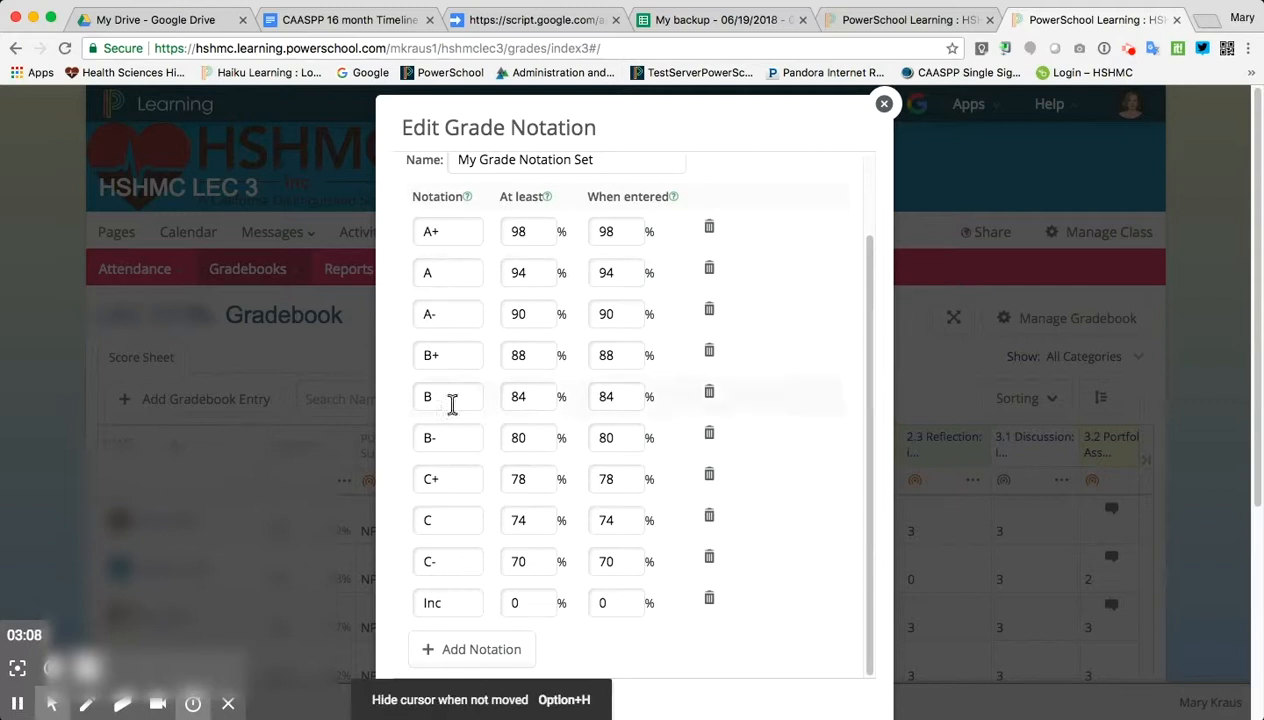
pyautogui.click(870, 598)
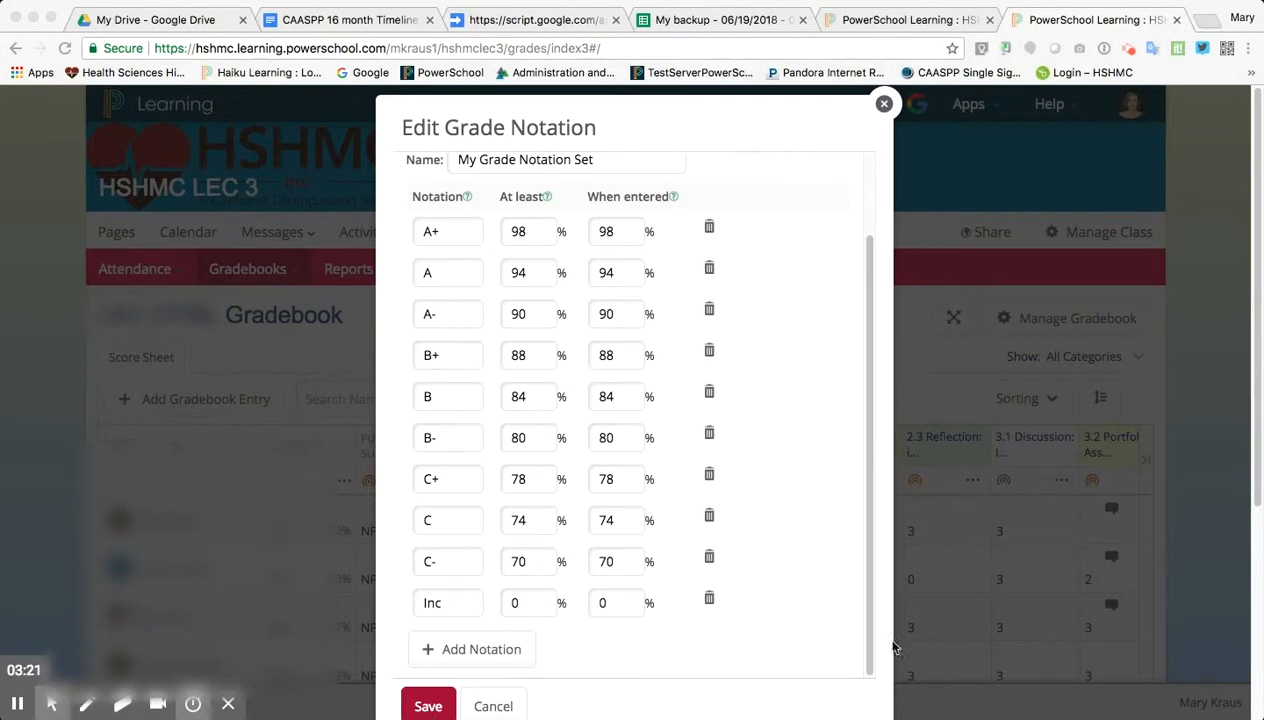
pyautogui.click(438, 712)
pyautogui.click(436, 708)
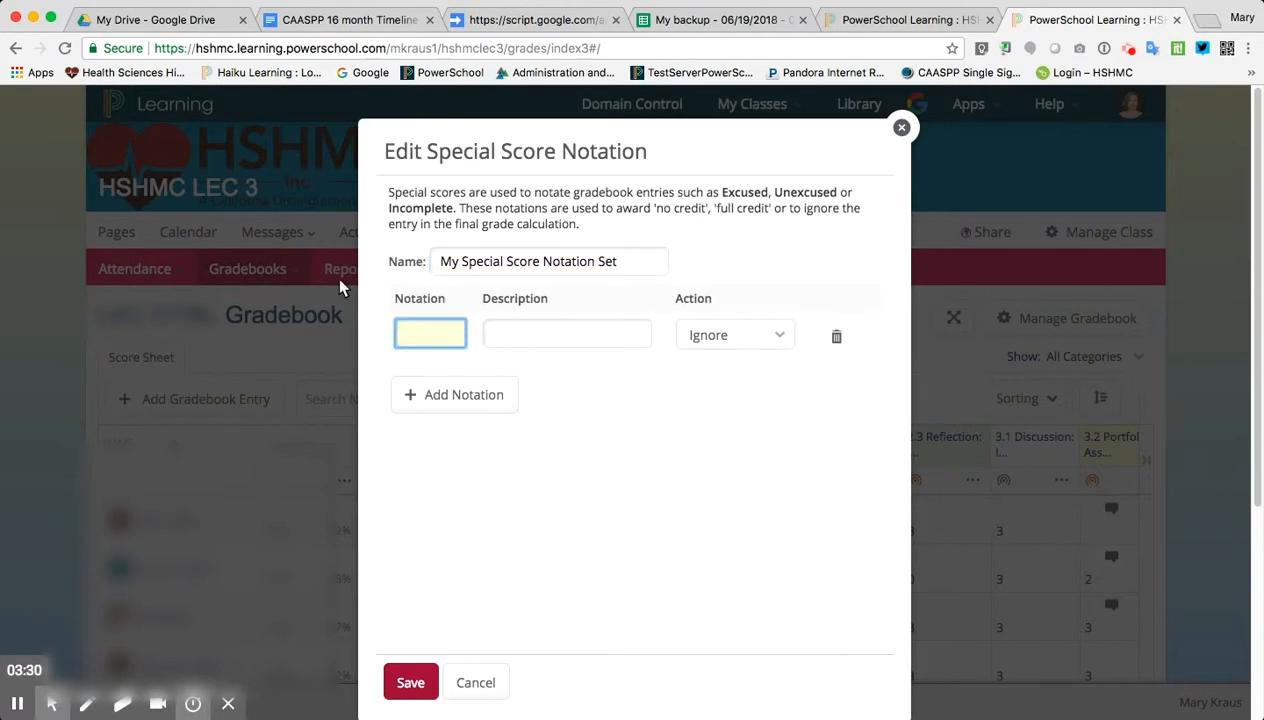
# - Define the first special score notation as EX with the description Excused
pyautogui.write('EX')
pyautogui.click(500, 331)
pyautogui.write('Excux')
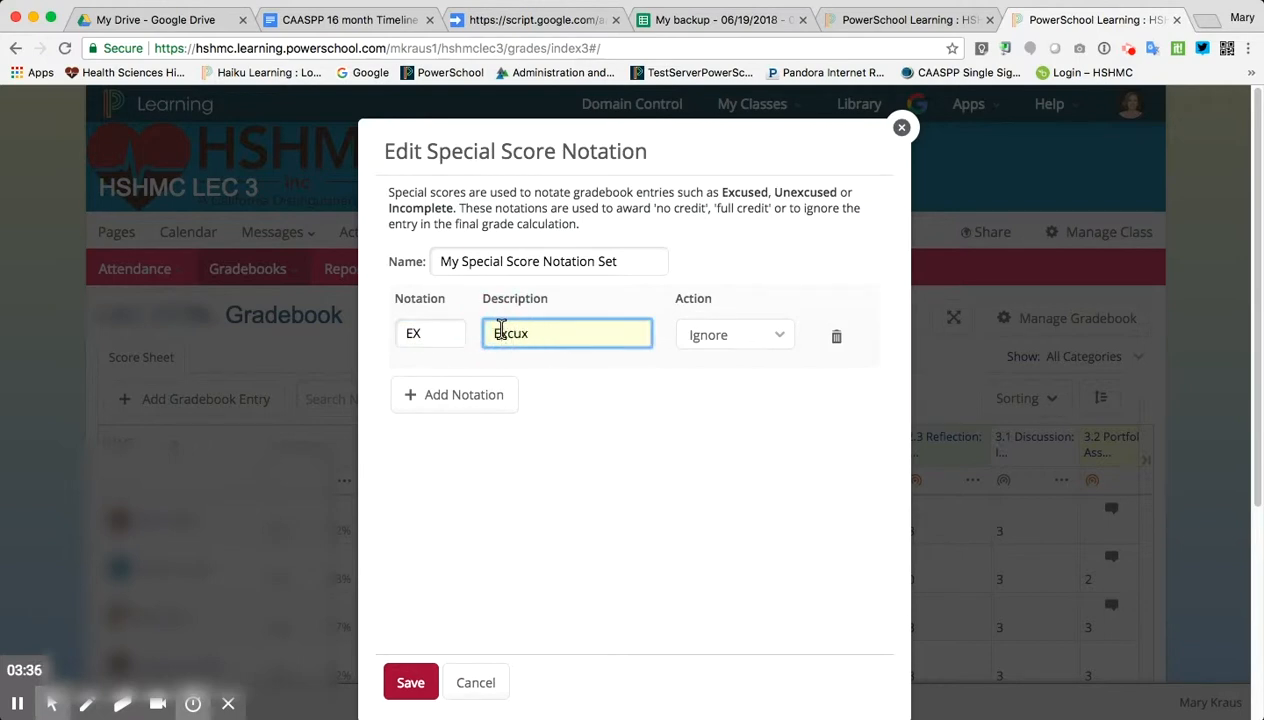
pyautogui.press('BackSpace')
pyautogui.write('sed')
# - Add a special score notation UN with the description Unexcused
pyautogui.click(467, 397)
pyautogui.write('U')
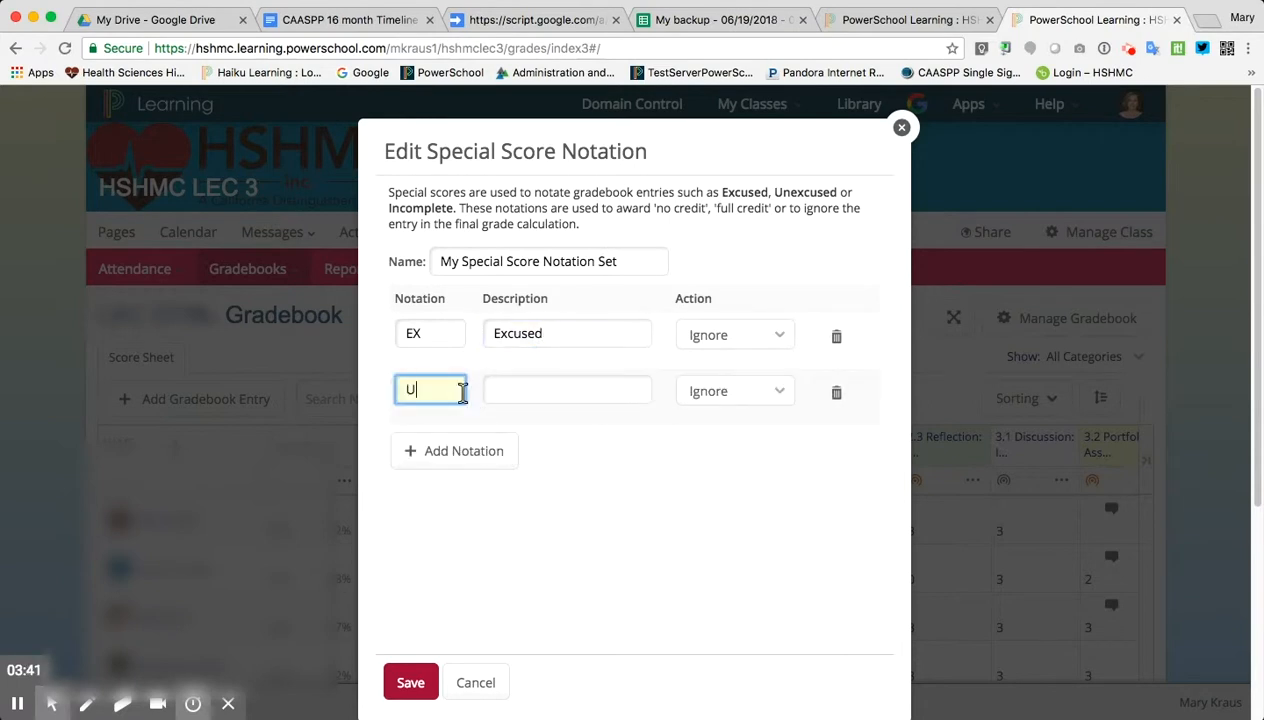
pyautogui.write('N')
pyautogui.click(538, 391)
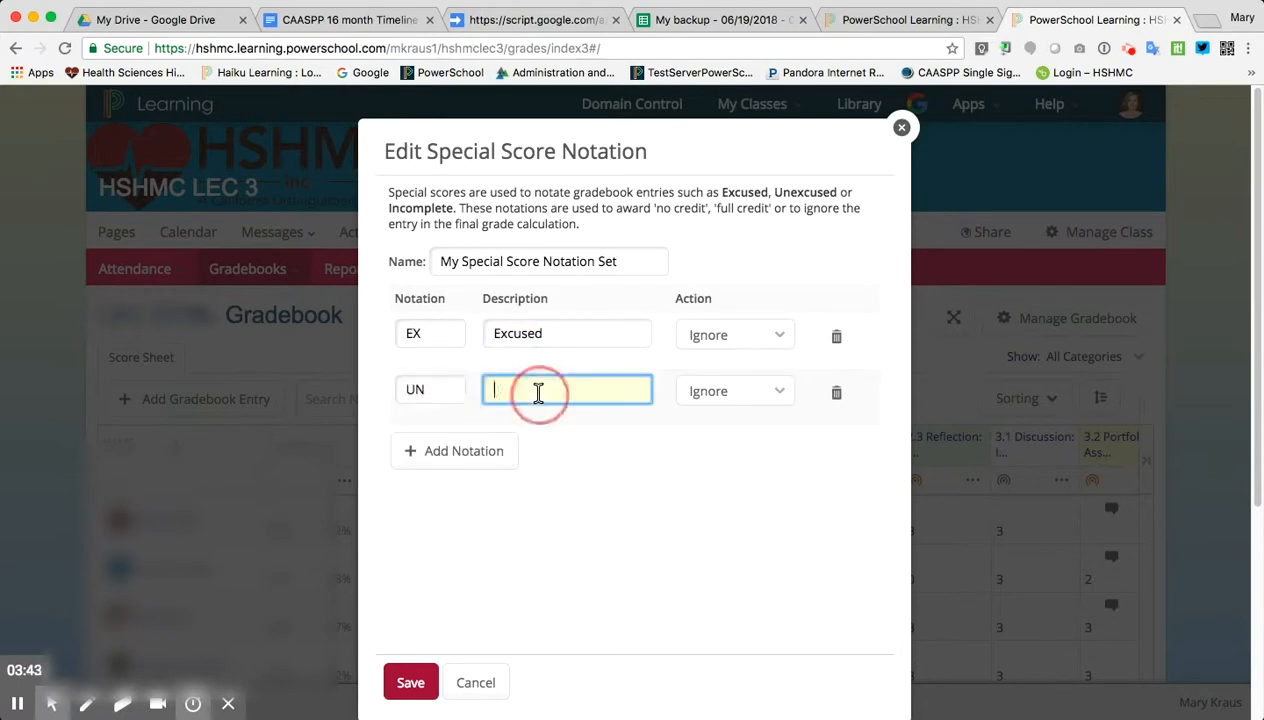
pyautogui.write('Unexcused')
# - Add a special score notation AB with the description Absent
pyautogui.click(476, 452)
pyautogui.write('A')
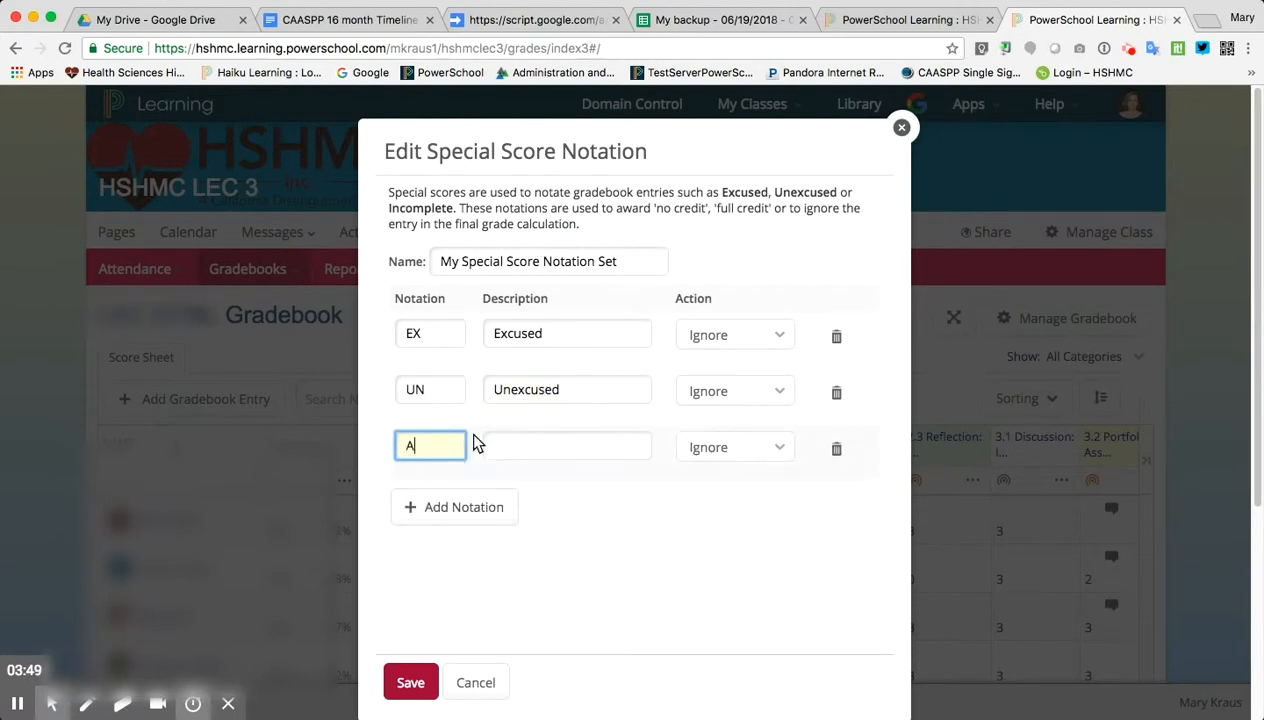
pyautogui.write('B')
pyautogui.click(558, 447)
pyautogui.write('Absent')
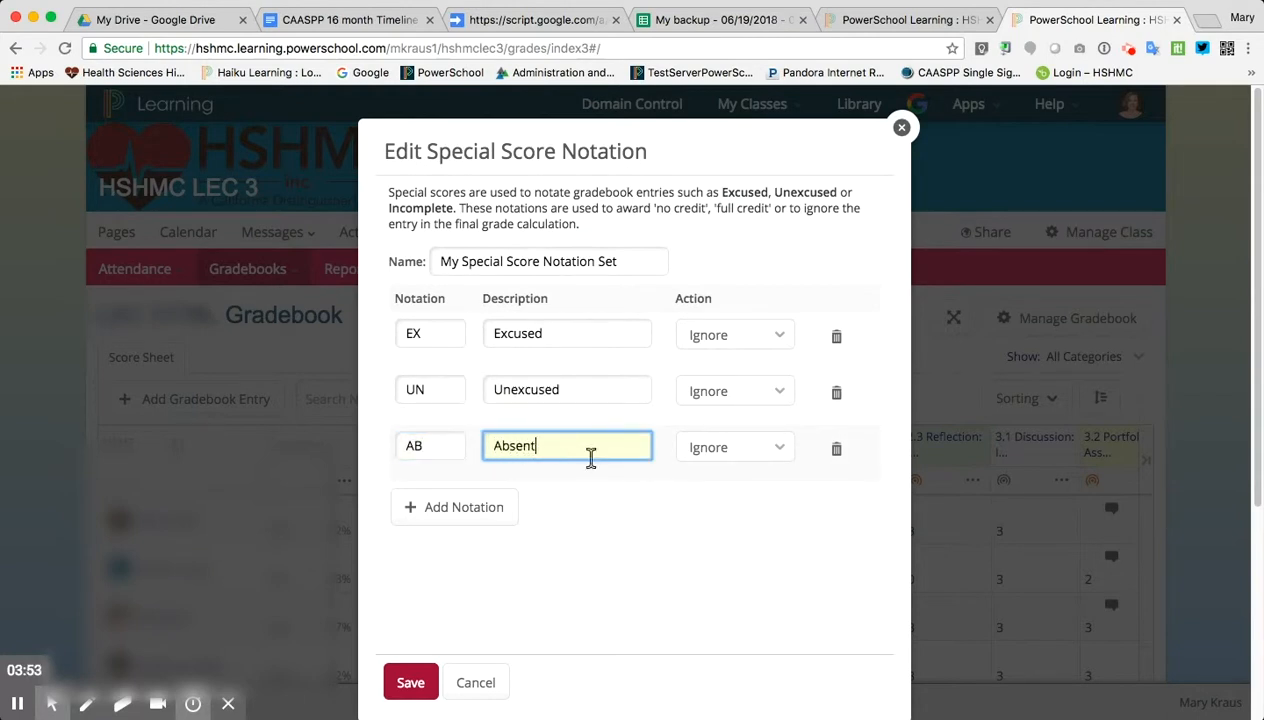
# - Set the action for Unexcused and Absent to No Credit, and save the special score notation set
pyautogui.click(783, 336)
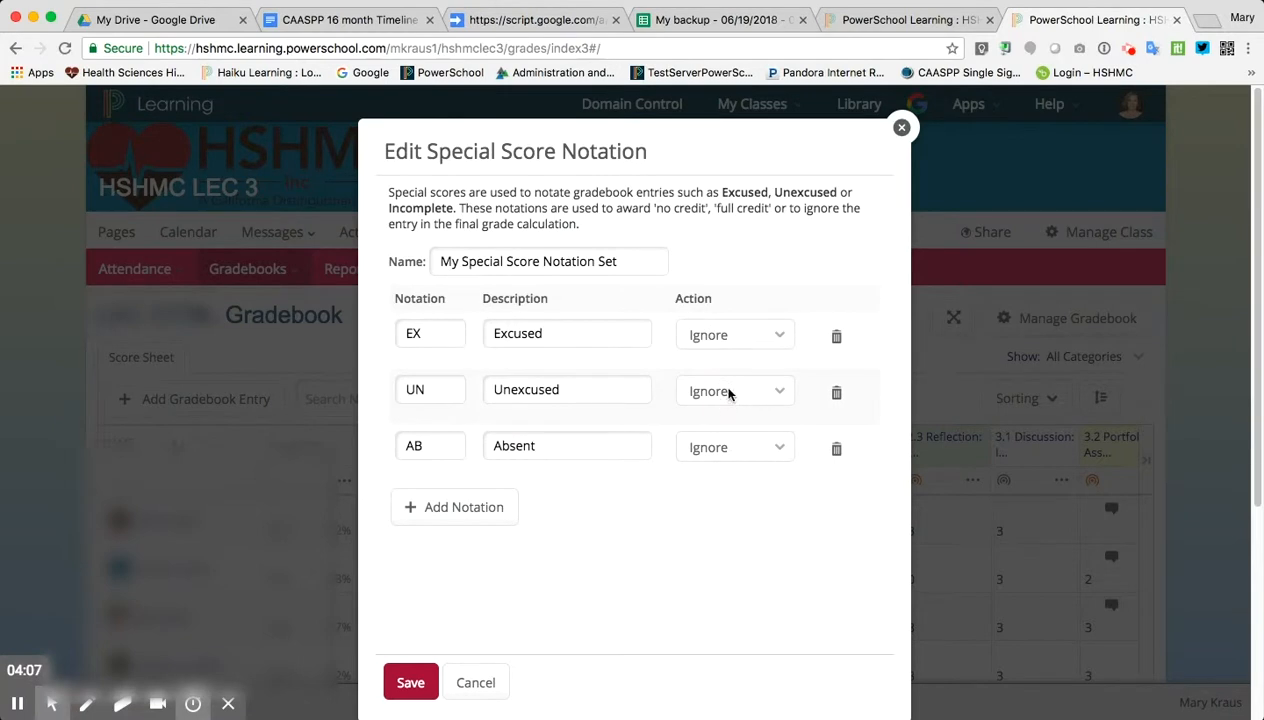
pyautogui.click(735, 424)
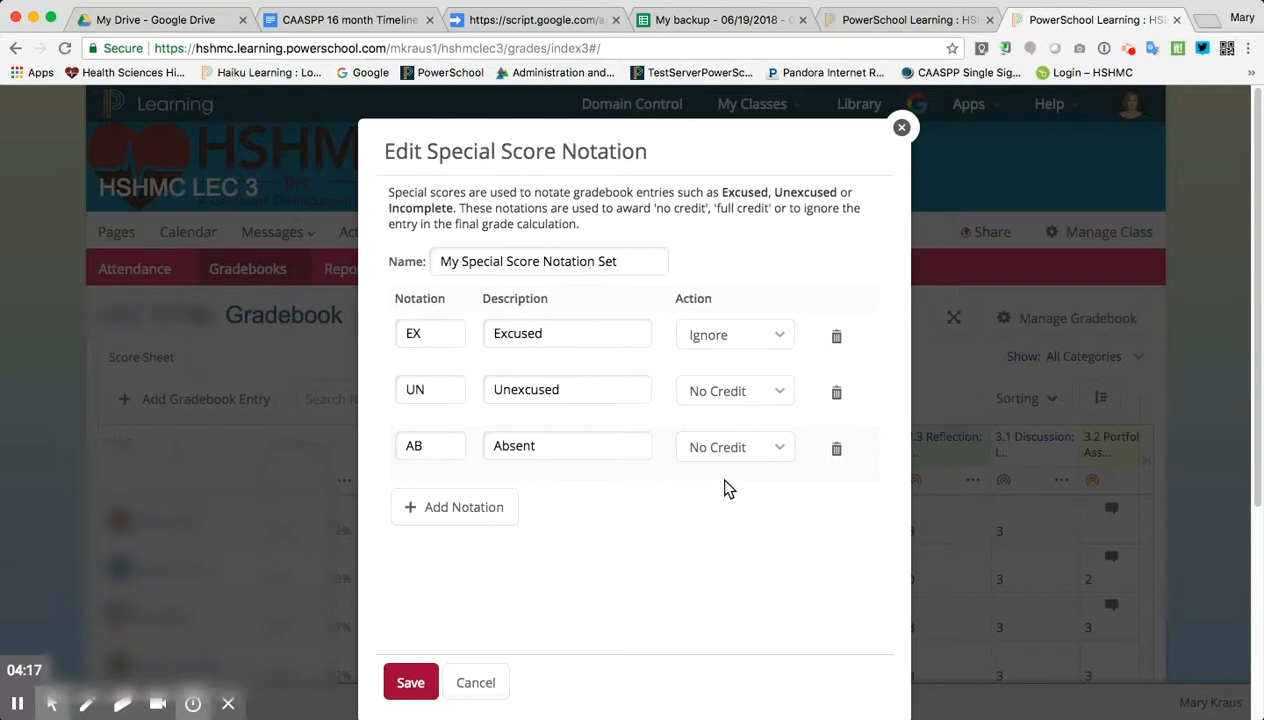
pyautogui.click(410, 683)
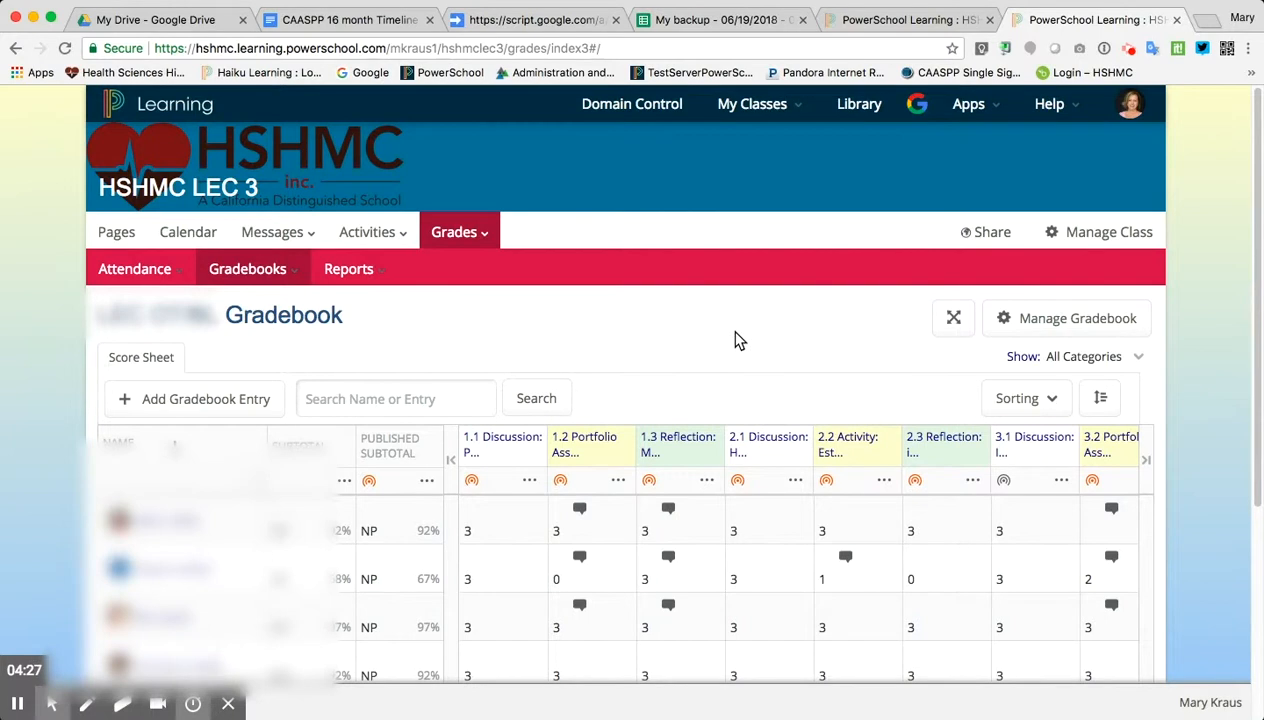
# - Go to the class's gradebooks
pyautogui.click(484, 234)
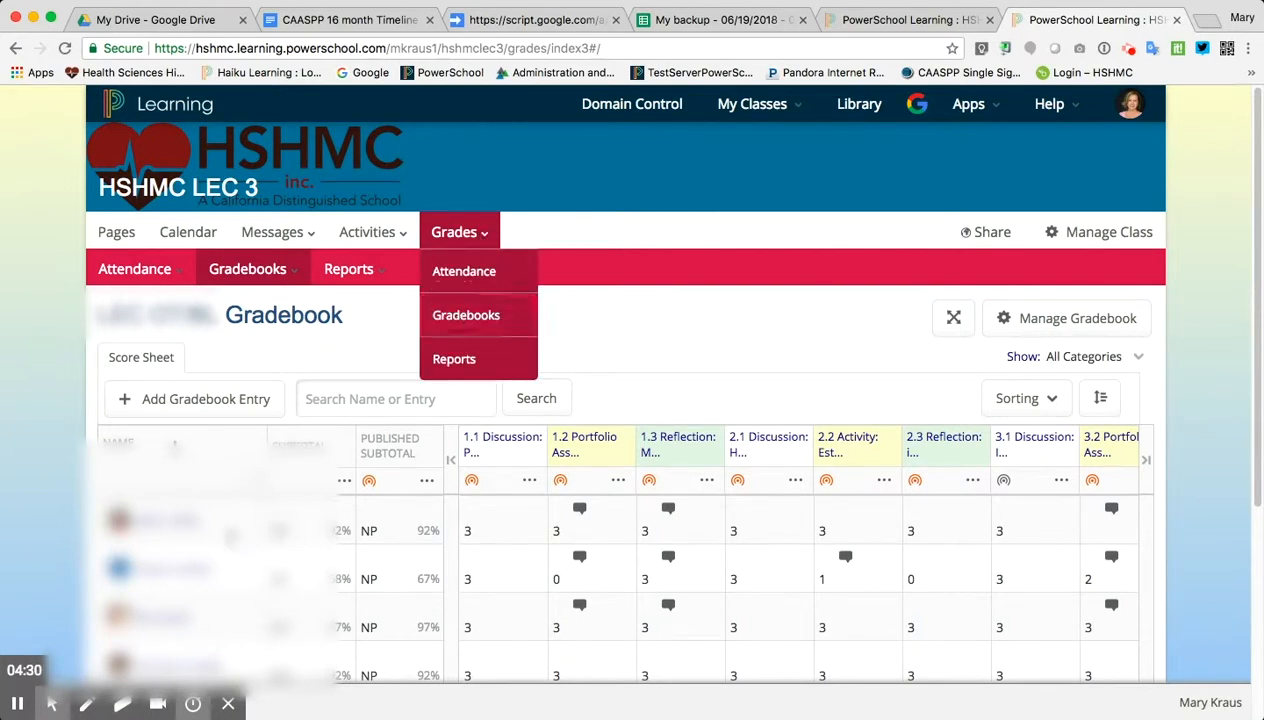